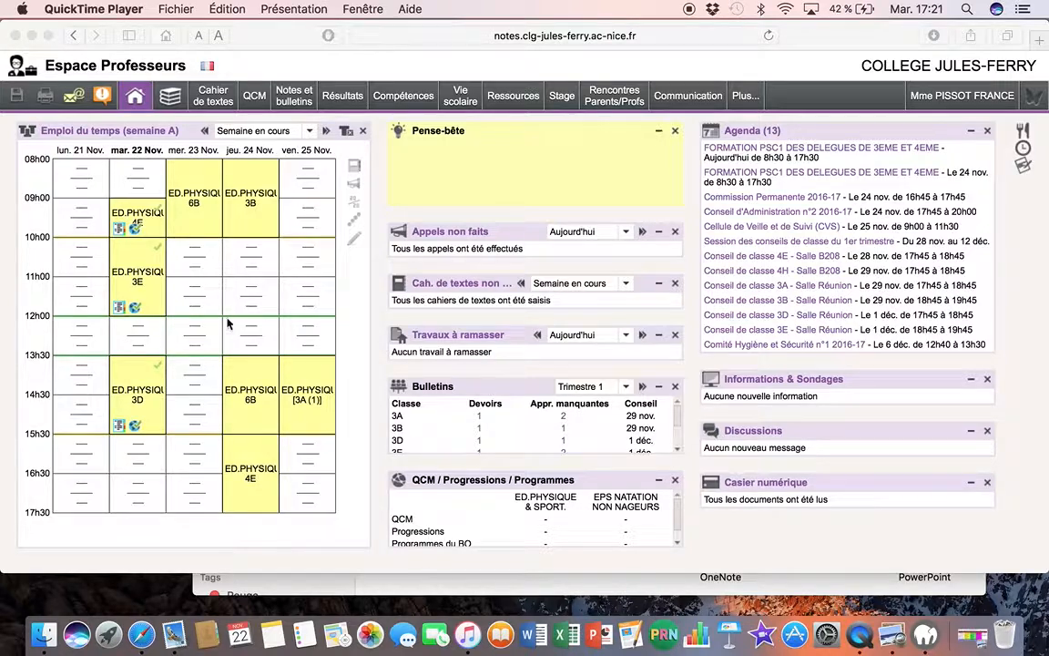
- Open the cahier de textes entries for the 3E lesson of 22 November and the 3B lesson of 3 November
{"action": "left_click", "coordinate": [137, 284]}
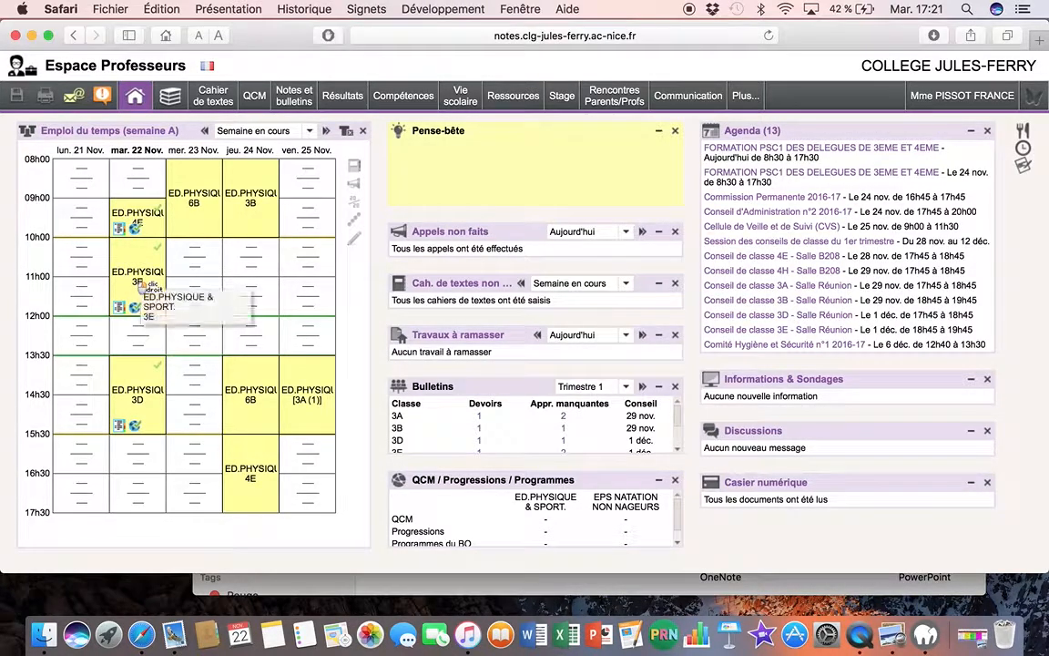
{"action": "left_click", "coordinate": [167, 293]}
{"action": "left_click", "coordinate": [169, 295]}
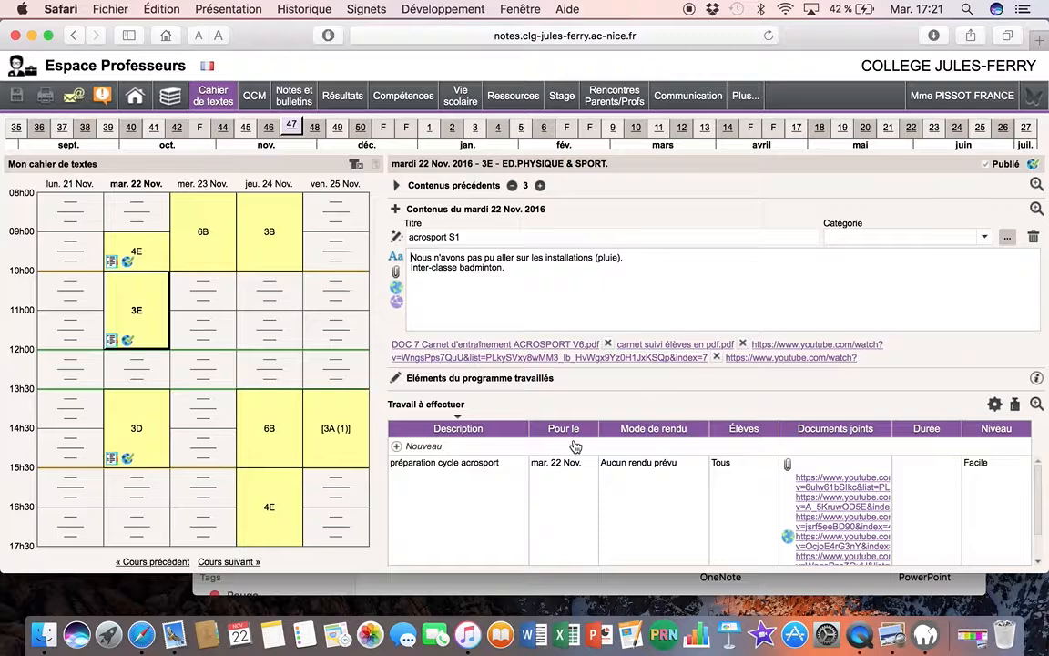
{"action": "left_click", "coordinate": [398, 382]}
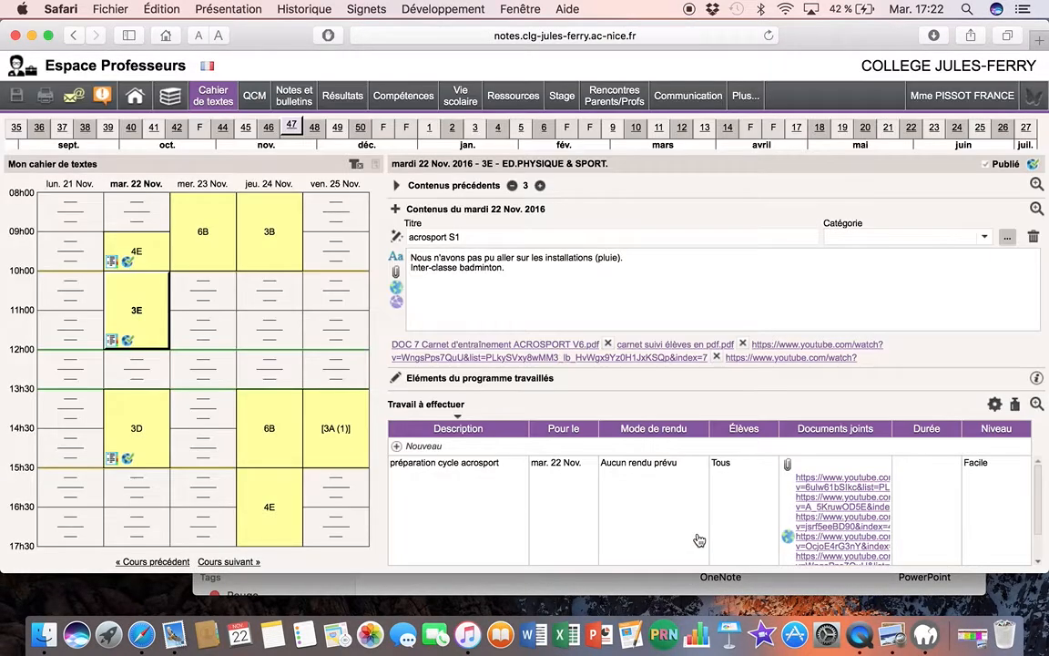
{"action": "left_click", "coordinate": [696, 536]}
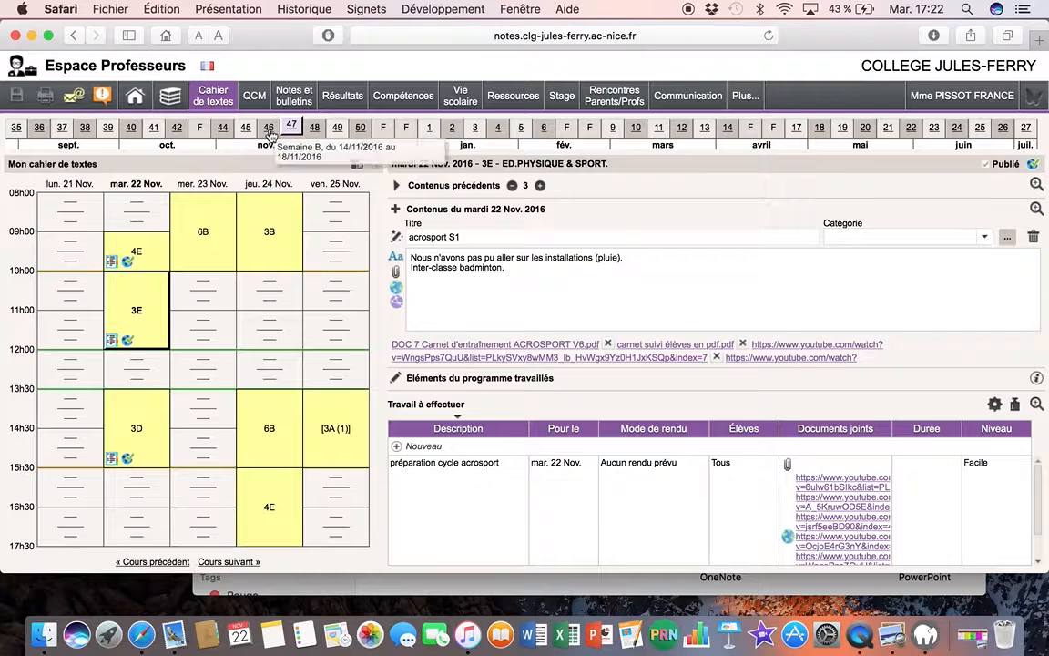
{"action": "left_click", "coordinate": [223, 127]}
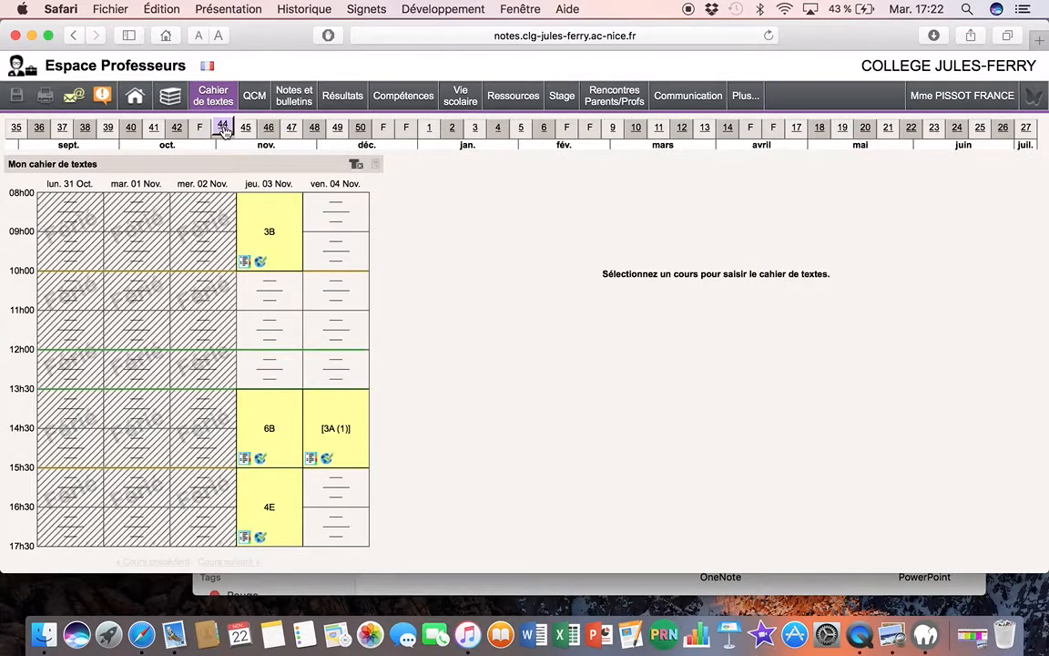
{"action": "left_click", "coordinate": [274, 235]}
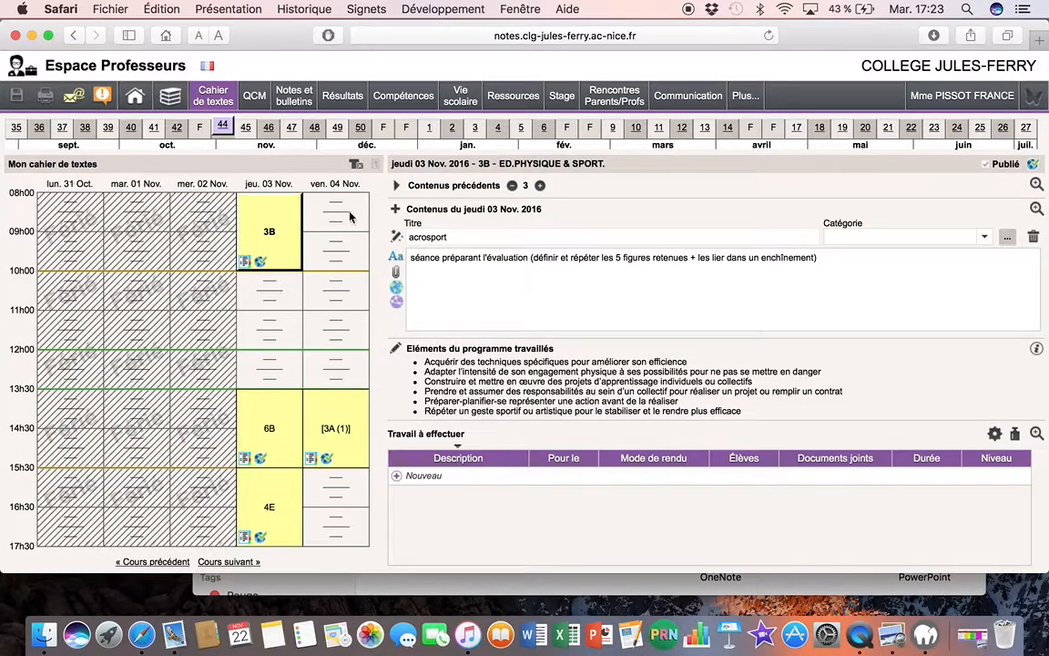
- Open the teachers' bulletin appreciations for class 3E, Trimestre 1, and examine the programme elements chosen for the subject
{"action": "mouse_move", "coordinate": [346, 101]}
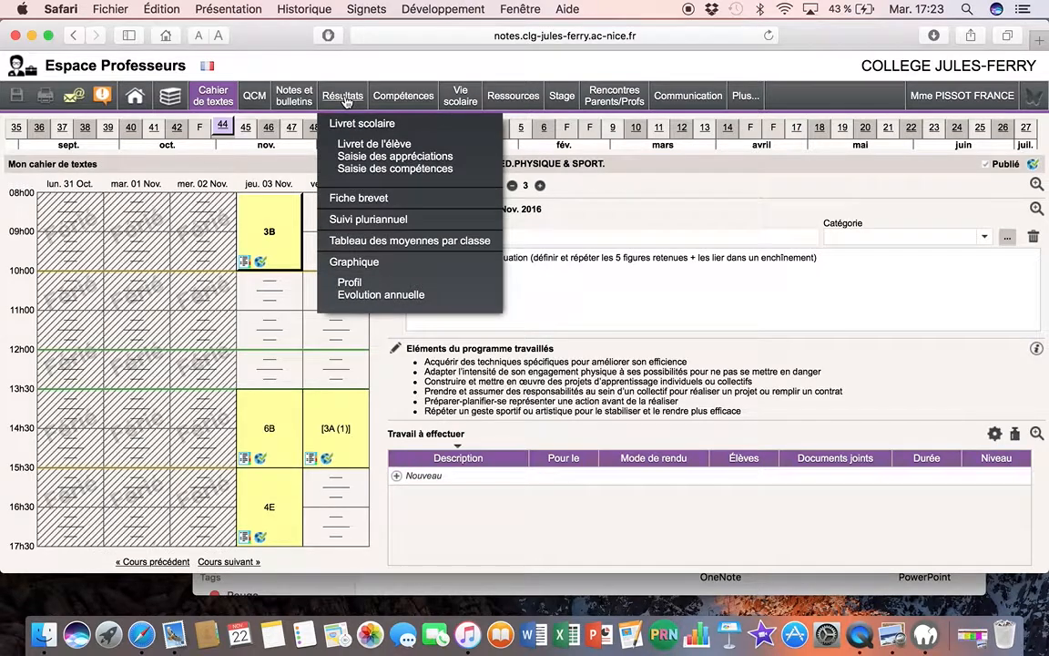
{"action": "mouse_move", "coordinate": [299, 98]}
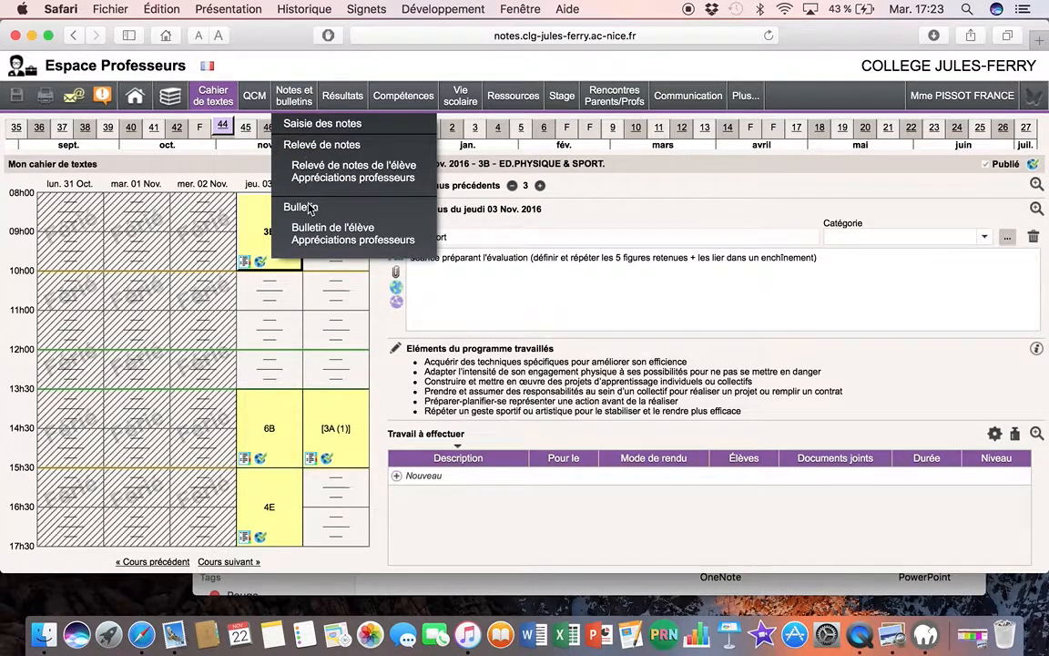
{"action": "left_click", "coordinate": [310, 241]}
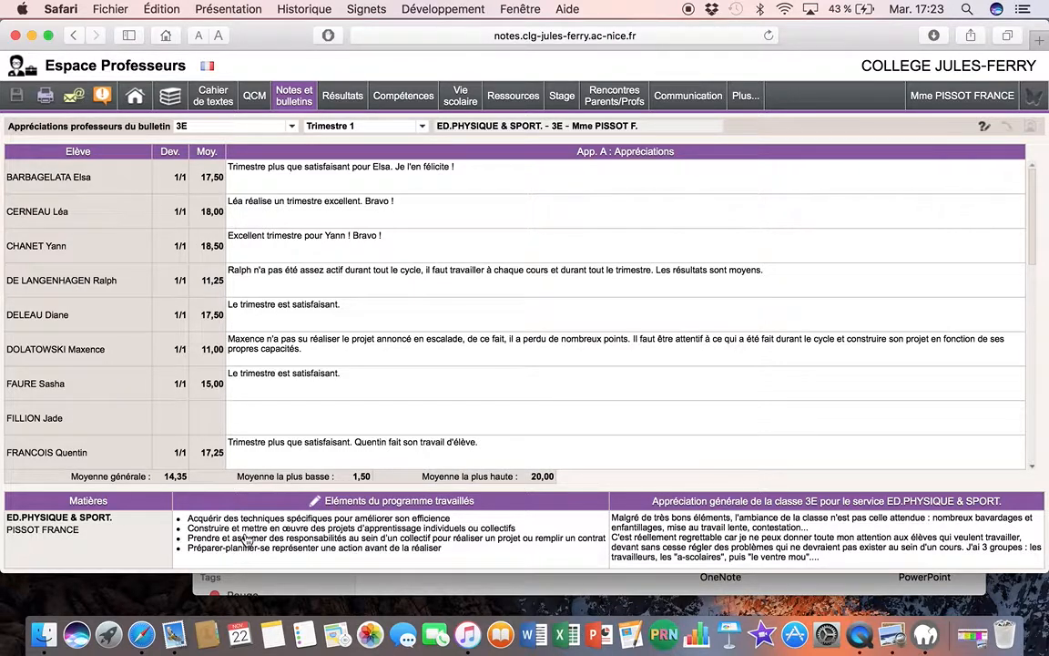
{"action": "left_click", "coordinate": [315, 504]}
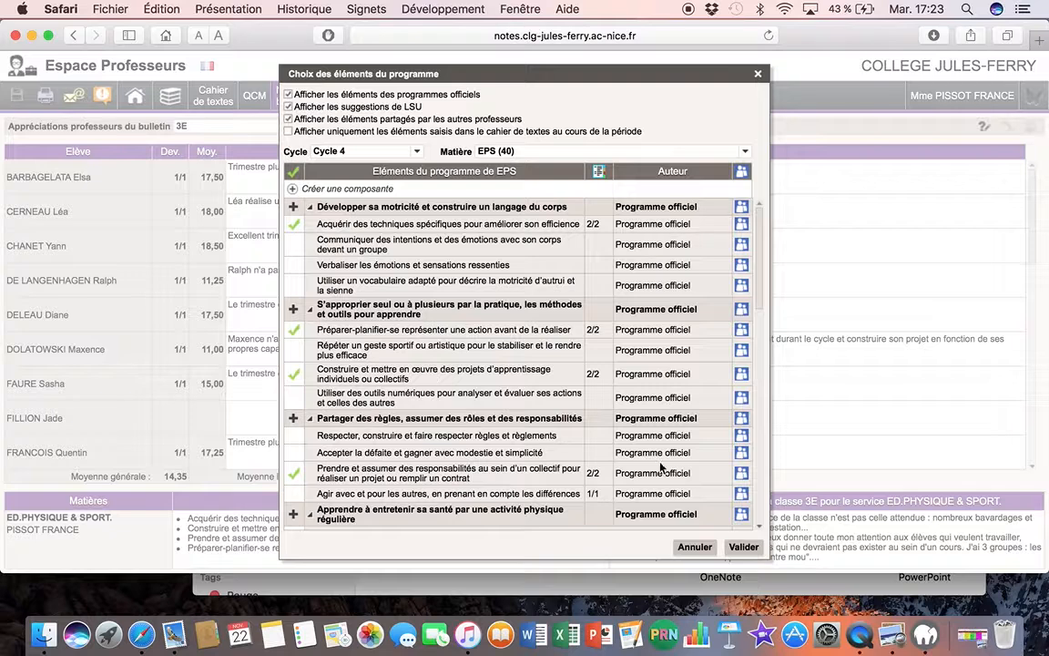
{"action": "left_click", "coordinate": [694, 548]}
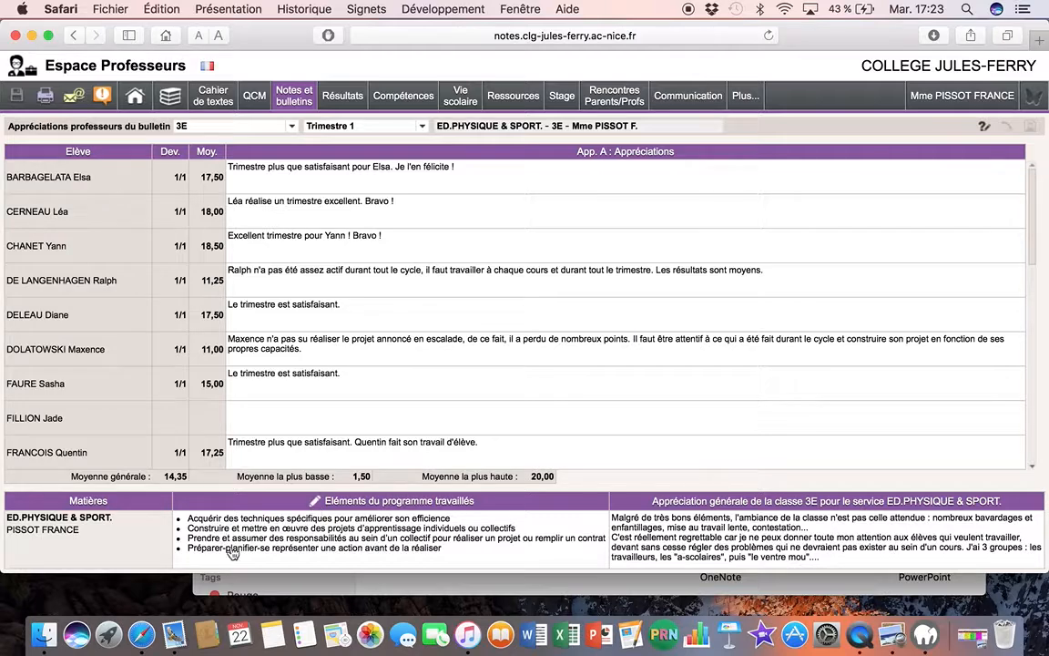
- Add three LSU suggestions as programme elements: Réussir un déplacement planifié, Gérer ses ressources pour réaliser un parcours, and Assurer la sécurité de son camarade
{"action": "left_click", "coordinate": [321, 502]}
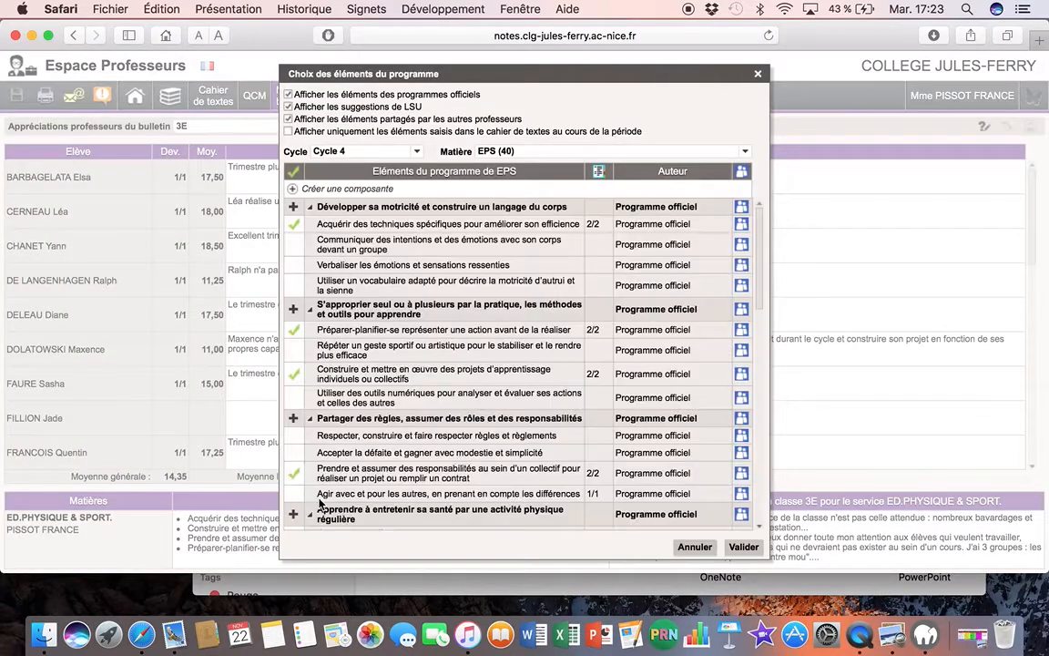
{"action": "scroll", "coordinate": [590, 380], "scroll_direction": "down", "scroll_amount": 15}
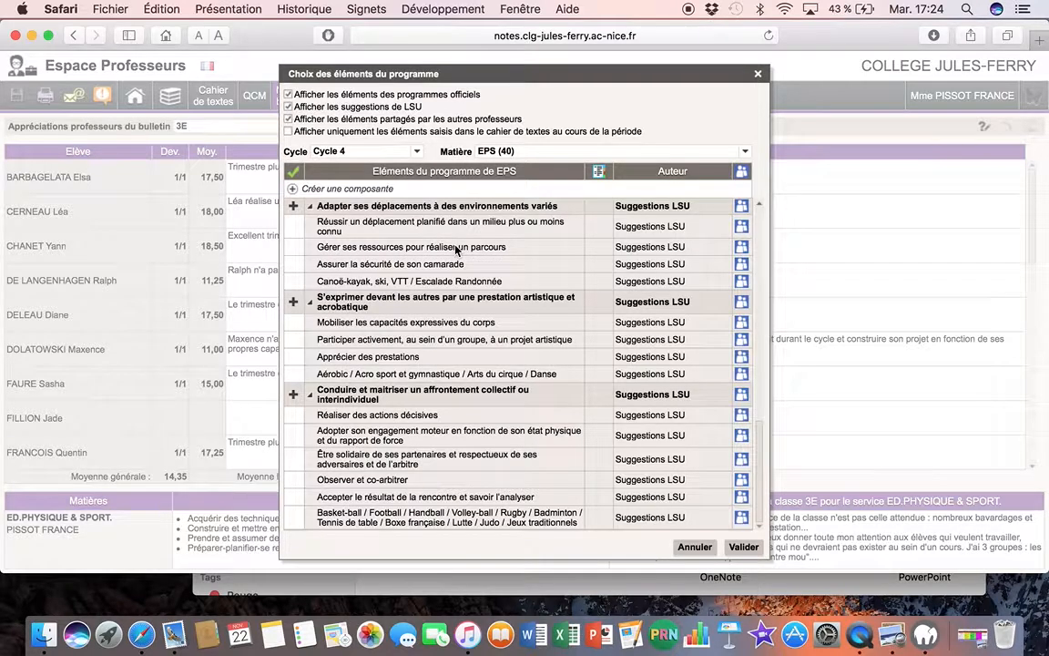
{"action": "left_click", "coordinate": [292, 224]}
{"action": "left_click", "coordinate": [295, 247]}
{"action": "left_click", "coordinate": [293, 263]}
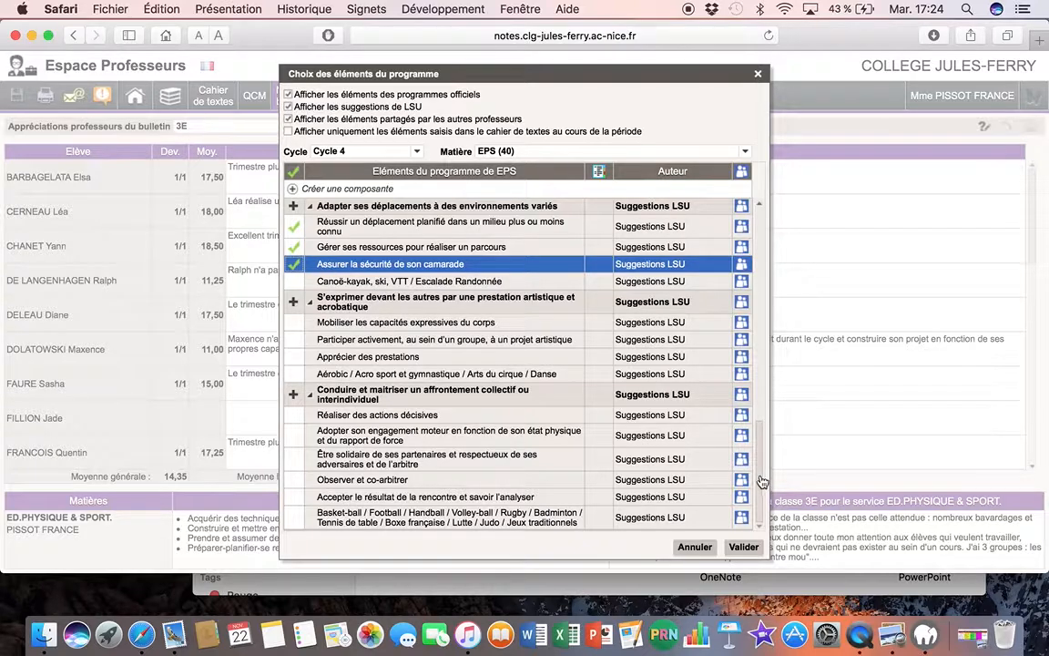
- Deselect the four ticked official-programme elements, validate the selection and save the 3E bulletin
{"action": "left_click_drag", "start_coordinate": [762, 479], "coordinate": [766, 251]}
{"action": "left_click", "coordinate": [293, 473]}
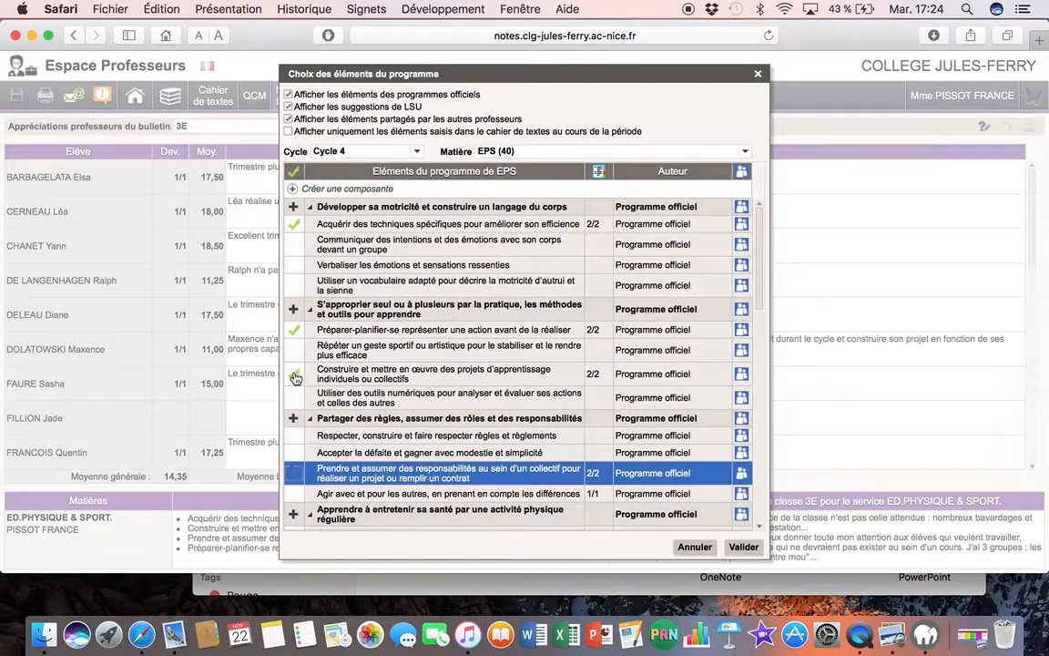
{"action": "left_click", "coordinate": [294, 376]}
{"action": "left_click", "coordinate": [294, 330]}
{"action": "left_click", "coordinate": [293, 225]}
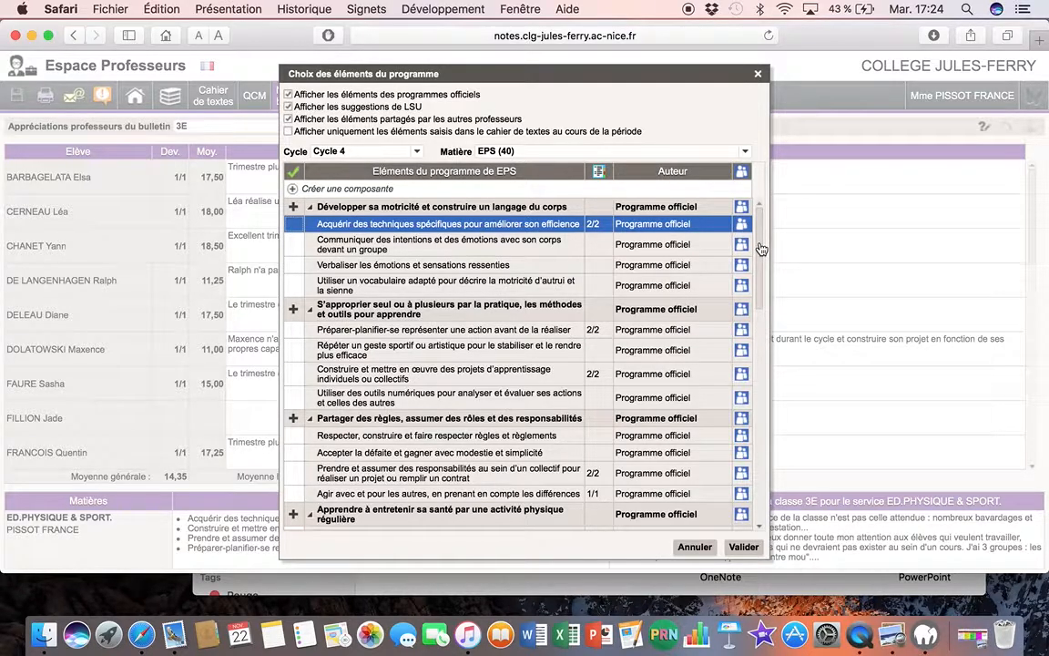
{"action": "left_click_drag", "start_coordinate": [762, 249], "coordinate": [773, 442]}
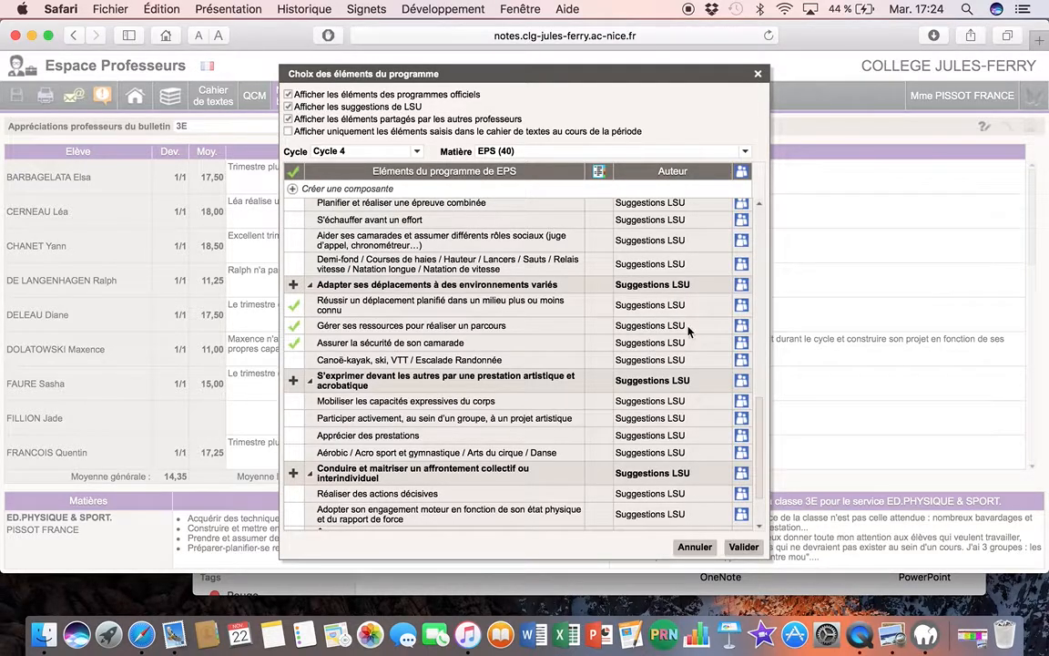
{"action": "left_click", "coordinate": [742, 547]}
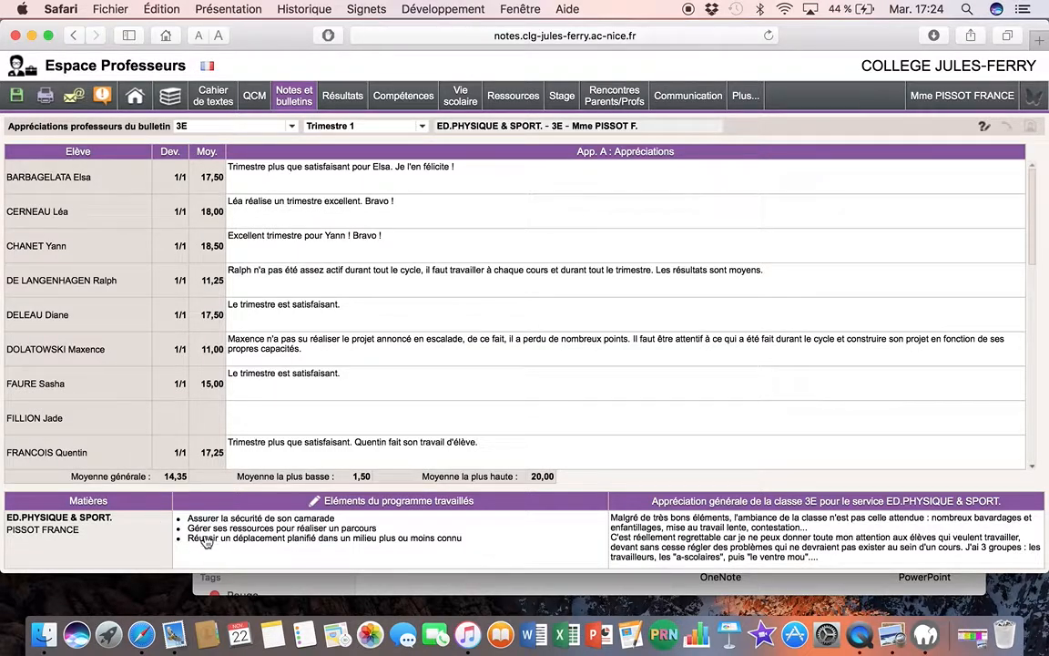
{"action": "left_click", "coordinate": [16, 96]}
- View the list of competency evaluations under the Nouveau socle commun
{"action": "left_click", "coordinate": [406, 100]}
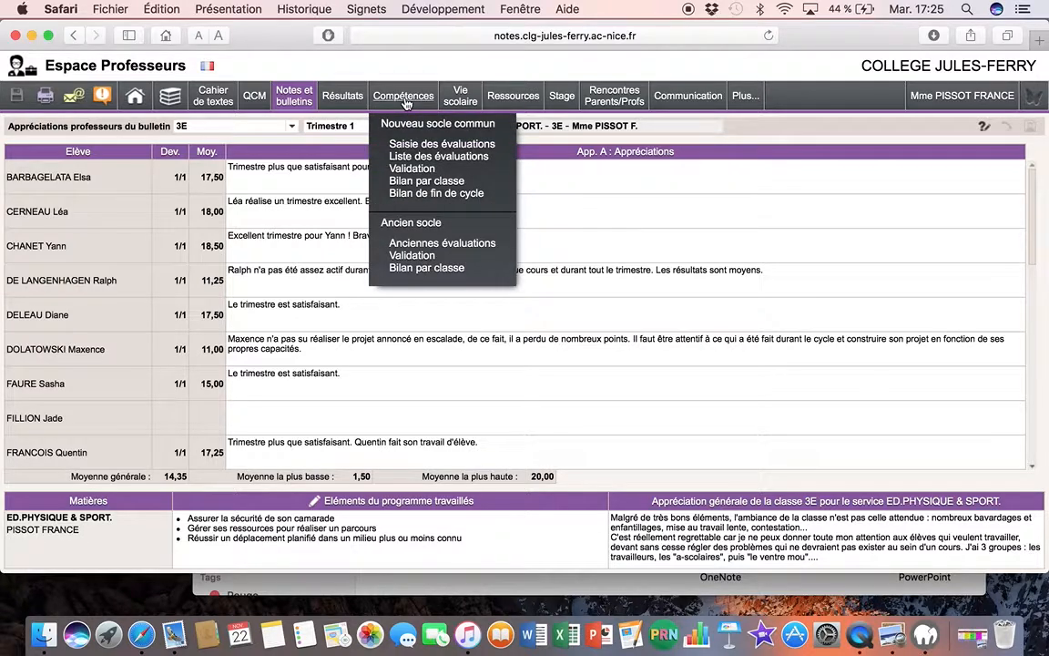
{"action": "left_click", "coordinate": [428, 160]}
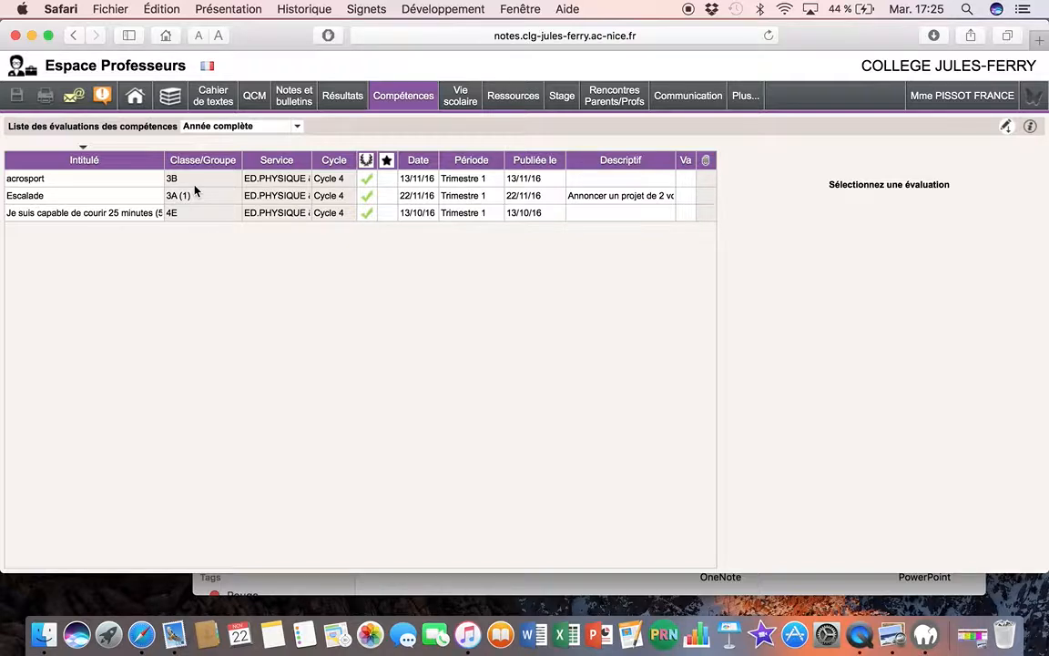
- Open the competency evaluation entry page and choose class 3D
{"action": "mouse_move", "coordinate": [410, 91]}
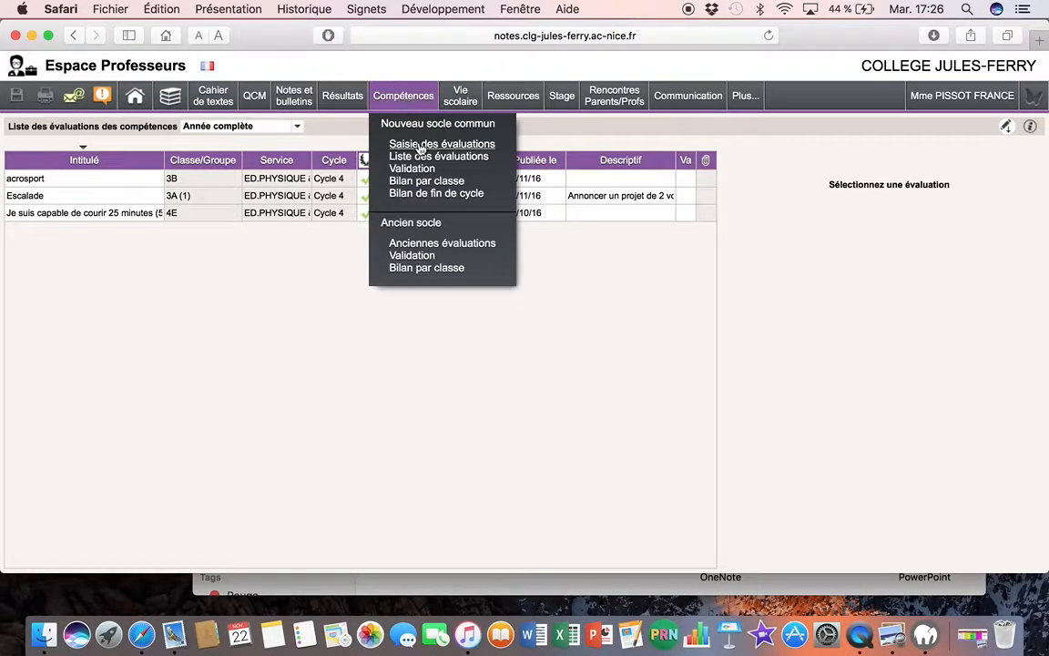
{"action": "left_click", "coordinate": [420, 144]}
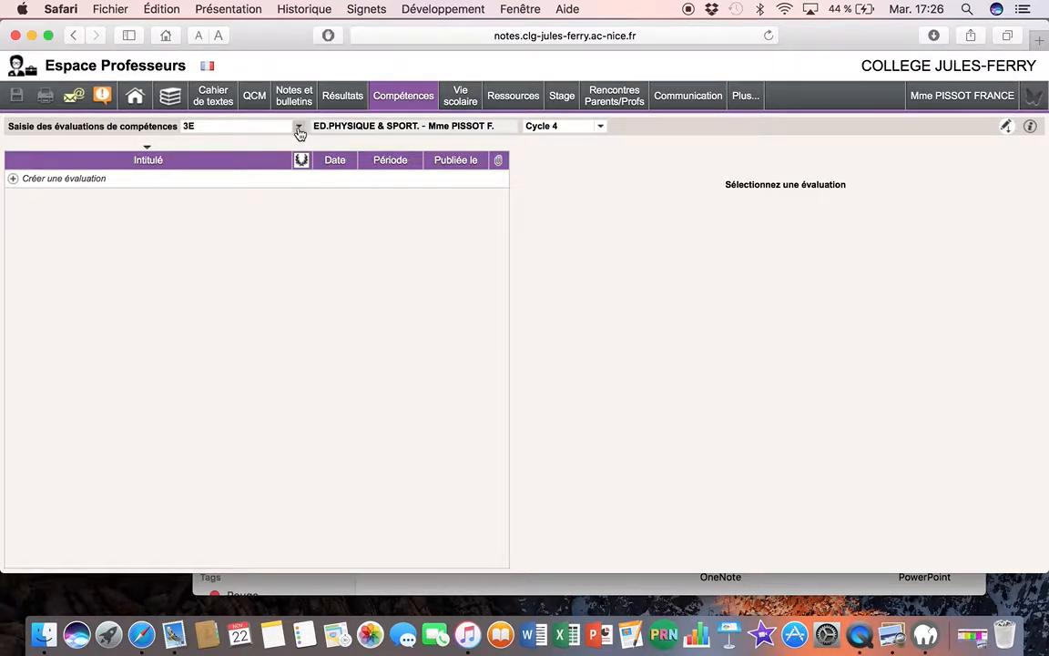
{"action": "left_click", "coordinate": [299, 128]}
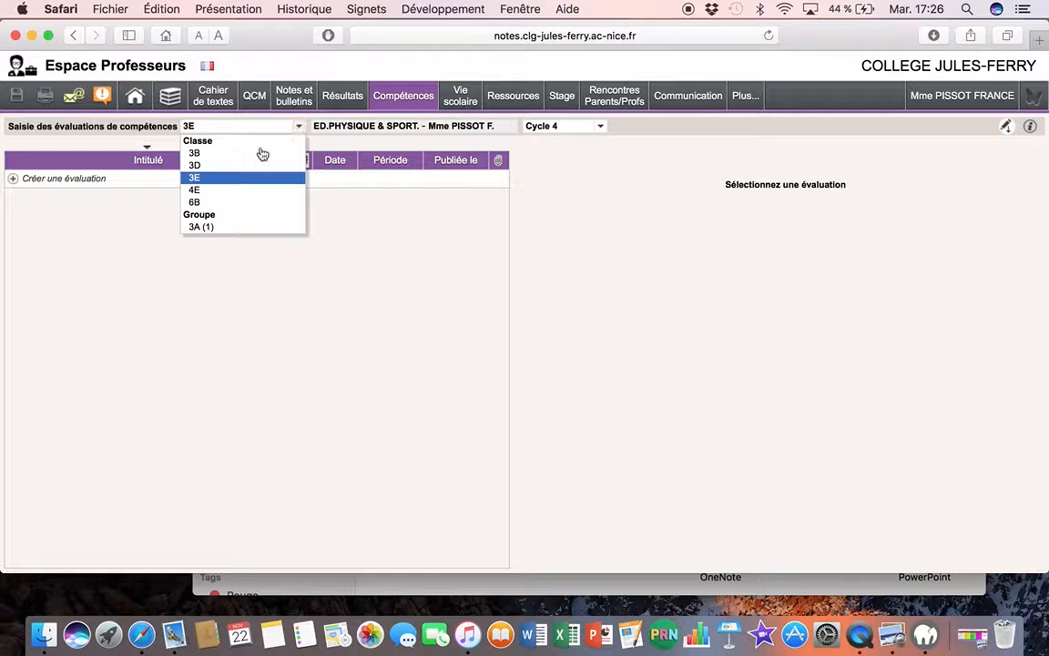
{"action": "left_click", "coordinate": [237, 168]}
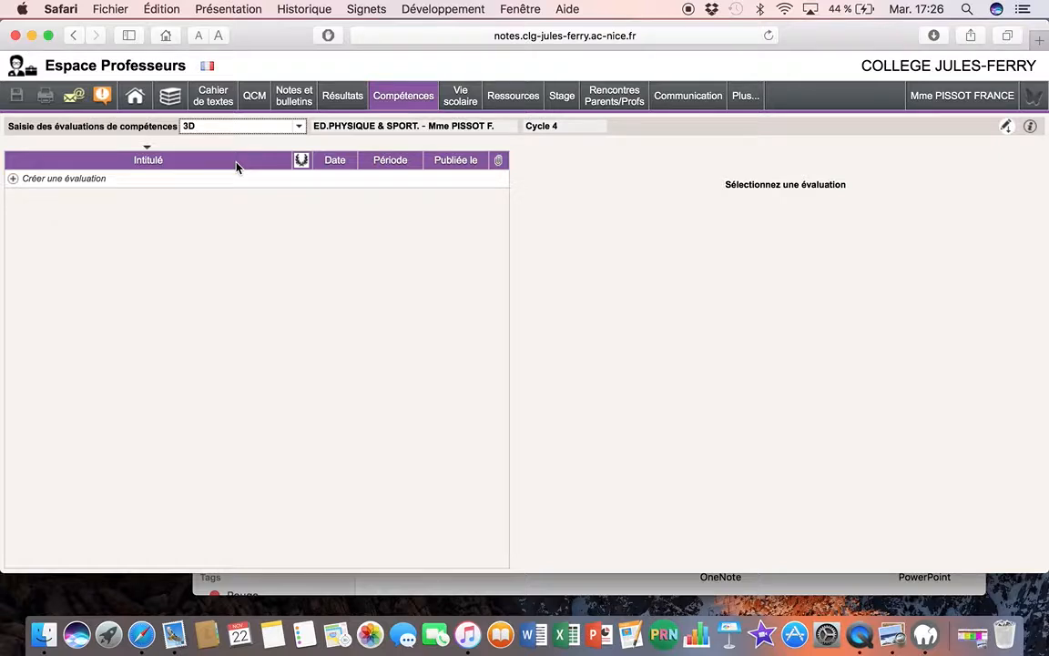
- Create an evaluation titled "escalade" with the description "Annoncer un projet de 2 voies et le réaliser"
{"action": "left_click", "coordinate": [24, 181]}
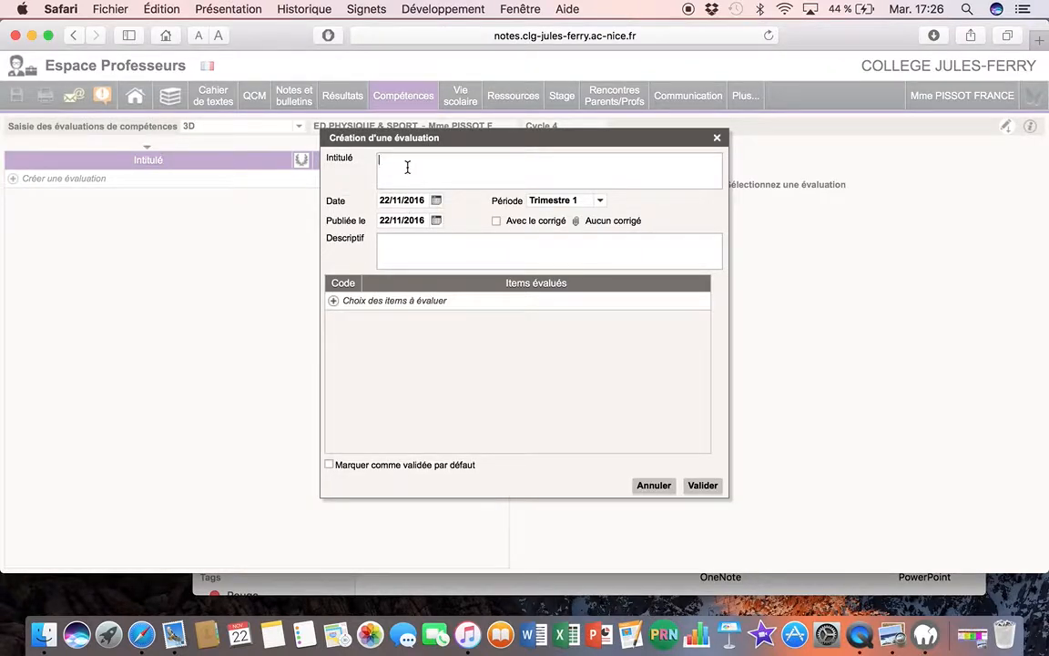
{"action": "type", "text": "escalade"}
{"action": "left_click", "coordinate": [395, 248]}
{"action": "type", "text": "Annoncer un projet de 2"}
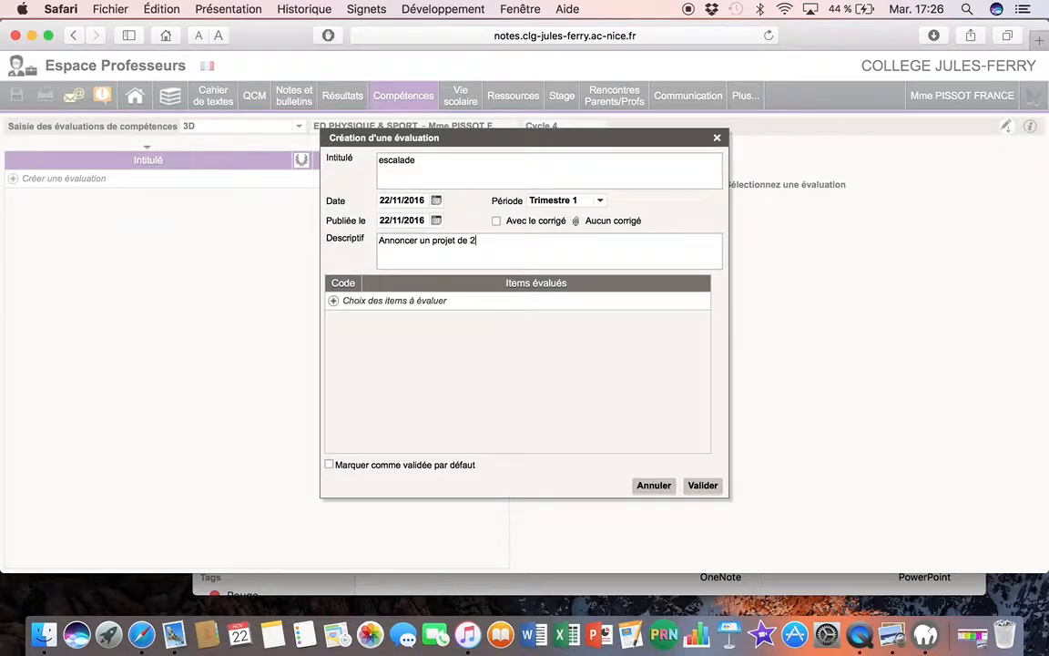
{"action": "type", "text": " voies et le réaliser"}
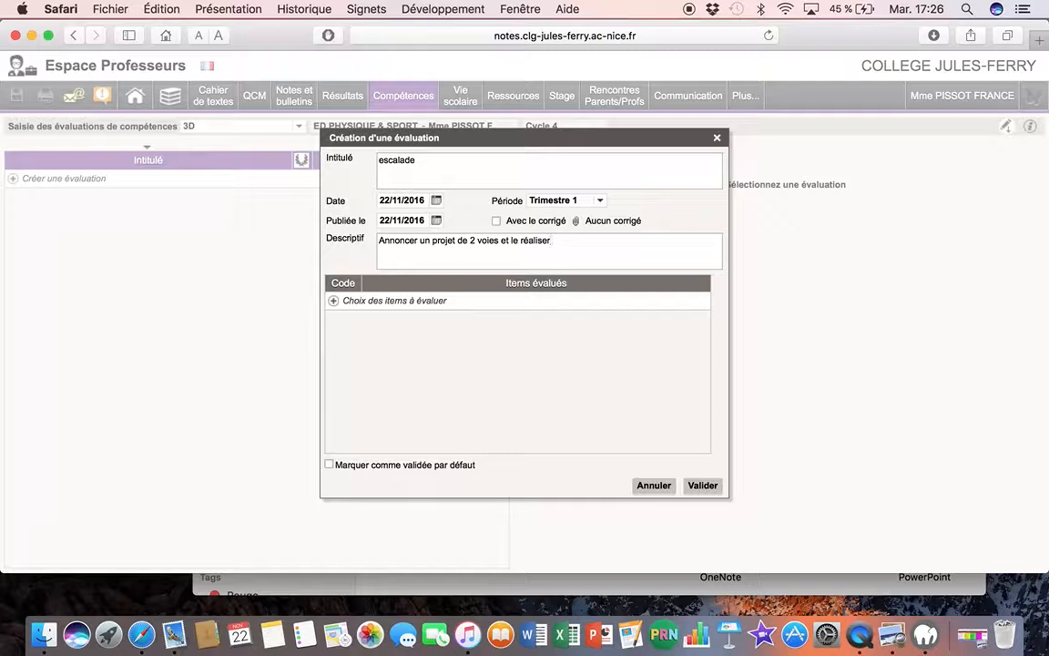
- Select the items Anticiper / gérer / mémoriser / planifier and Gérer un projet from competency D2 - Les méthodes et outils pour apprendre
{"action": "left_click", "coordinate": [343, 301]}
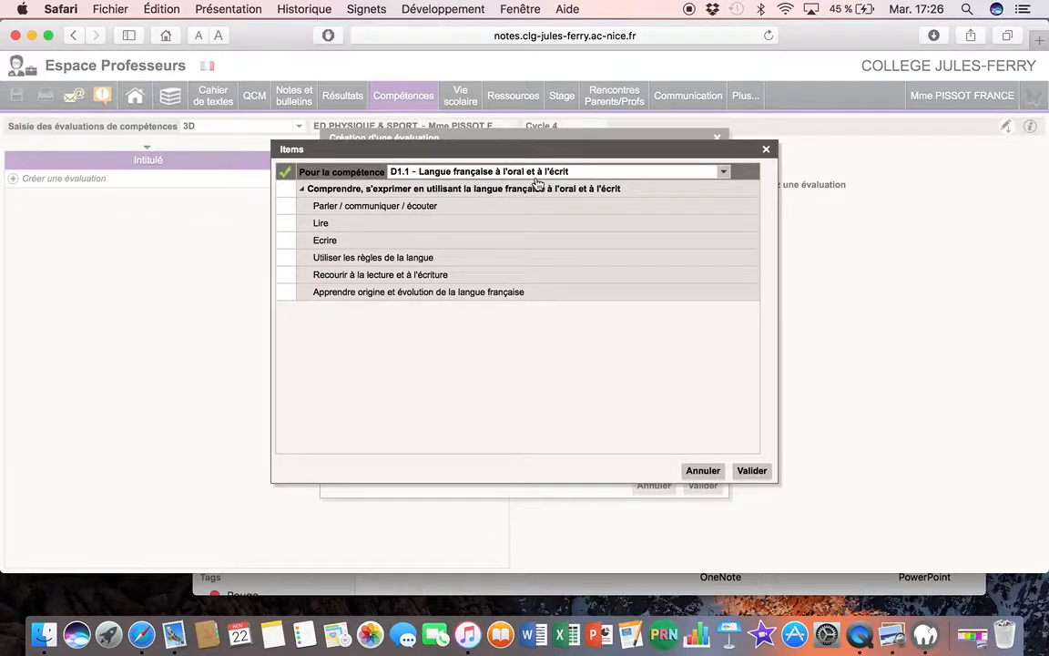
{"action": "left_click", "coordinate": [724, 173]}
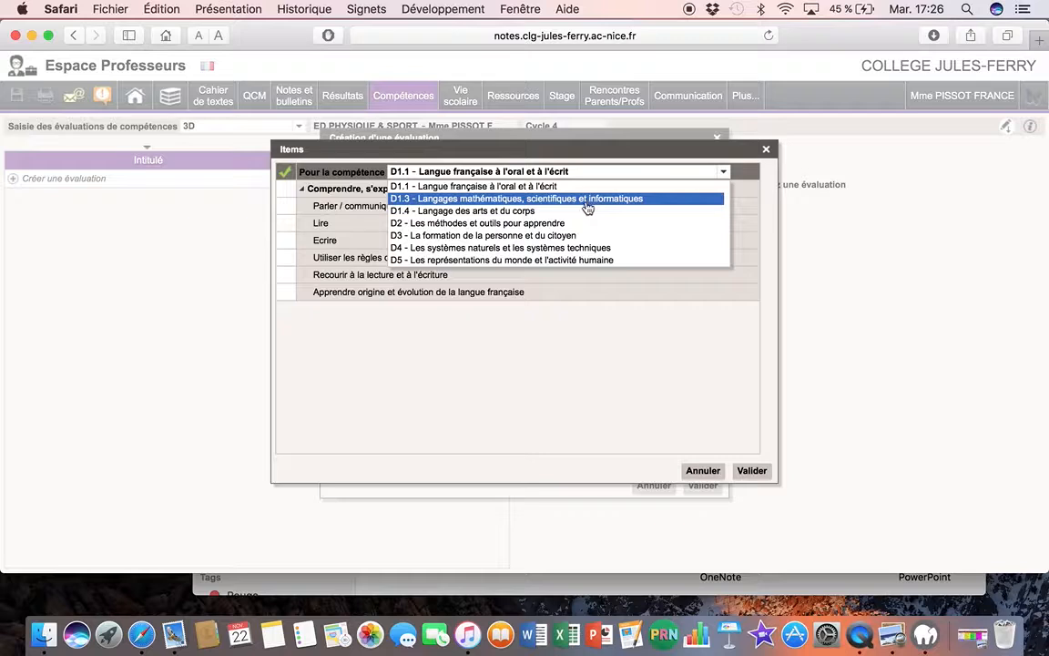
{"action": "left_click", "coordinate": [524, 227]}
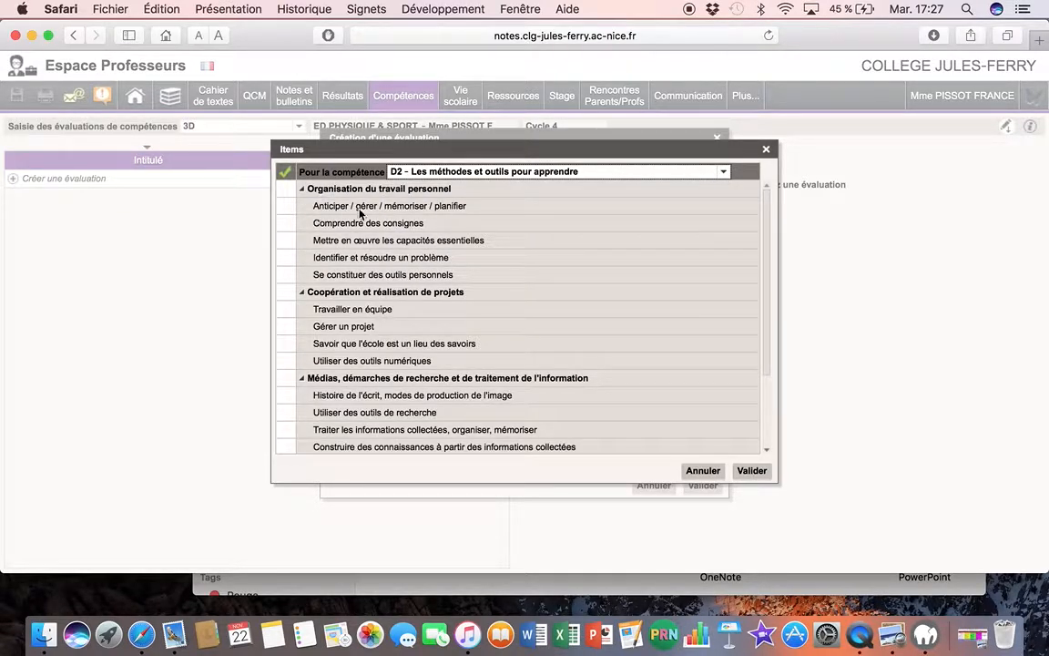
{"action": "left_click", "coordinate": [288, 207]}
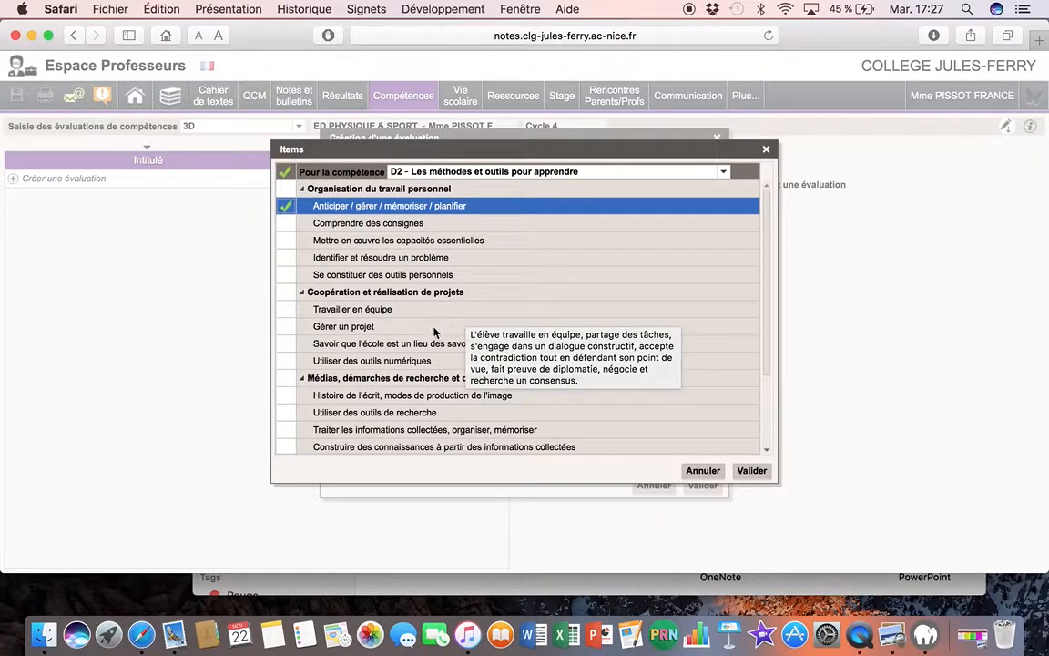
{"action": "left_click", "coordinate": [286, 326]}
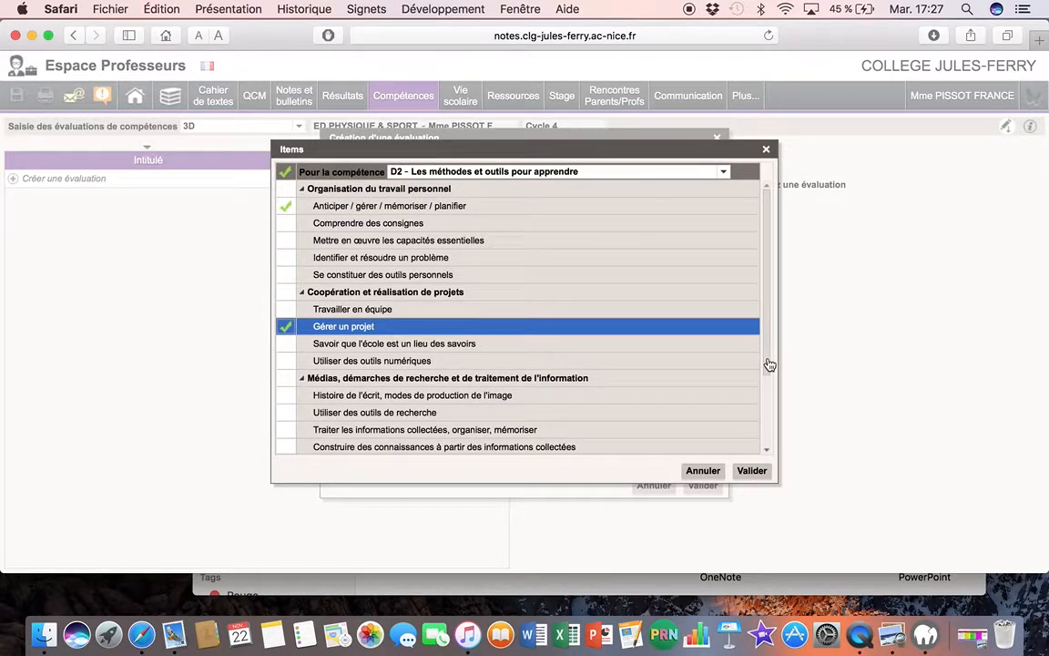
- Add the item Être responsable from competency D3 - La formation de la personne et du citoyen and validate the escalade evaluation
{"action": "left_click_drag", "start_coordinate": [768, 363], "coordinate": [770, 453]}
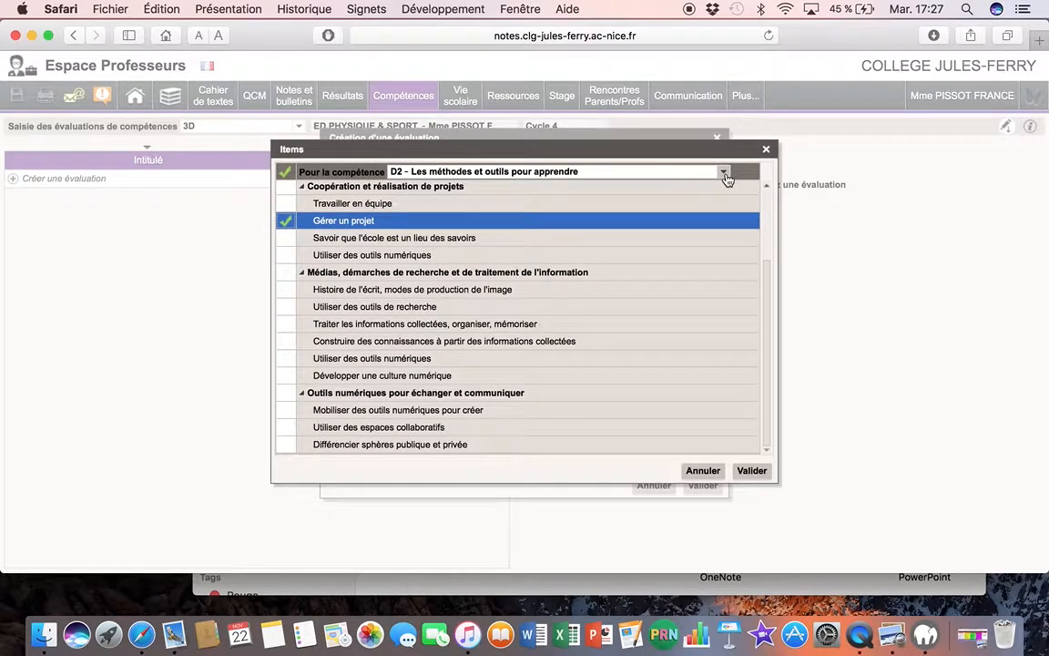
{"action": "left_click", "coordinate": [726, 176]}
{"action": "left_click", "coordinate": [662, 238]}
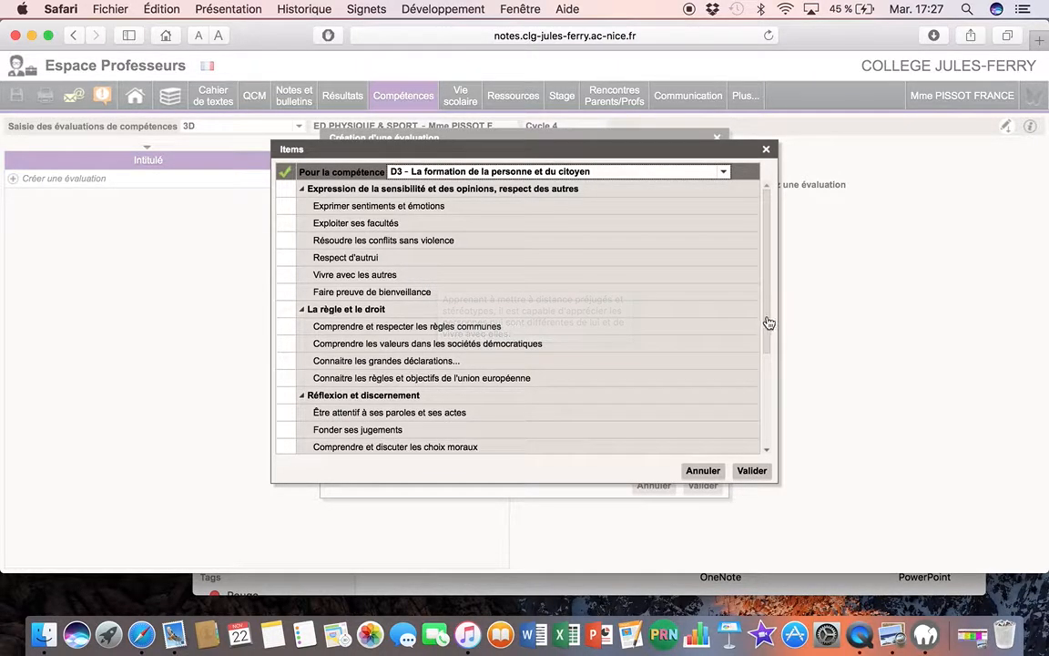
{"action": "left_click_drag", "start_coordinate": [766, 318], "coordinate": [767, 430]}
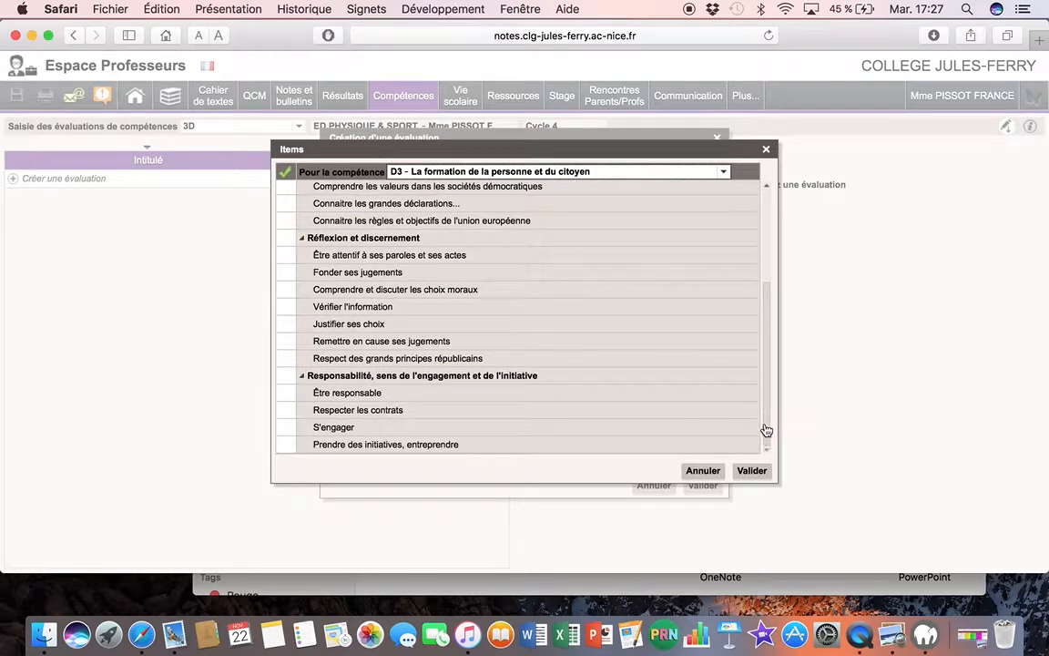
{"action": "left_click", "coordinate": [286, 394]}
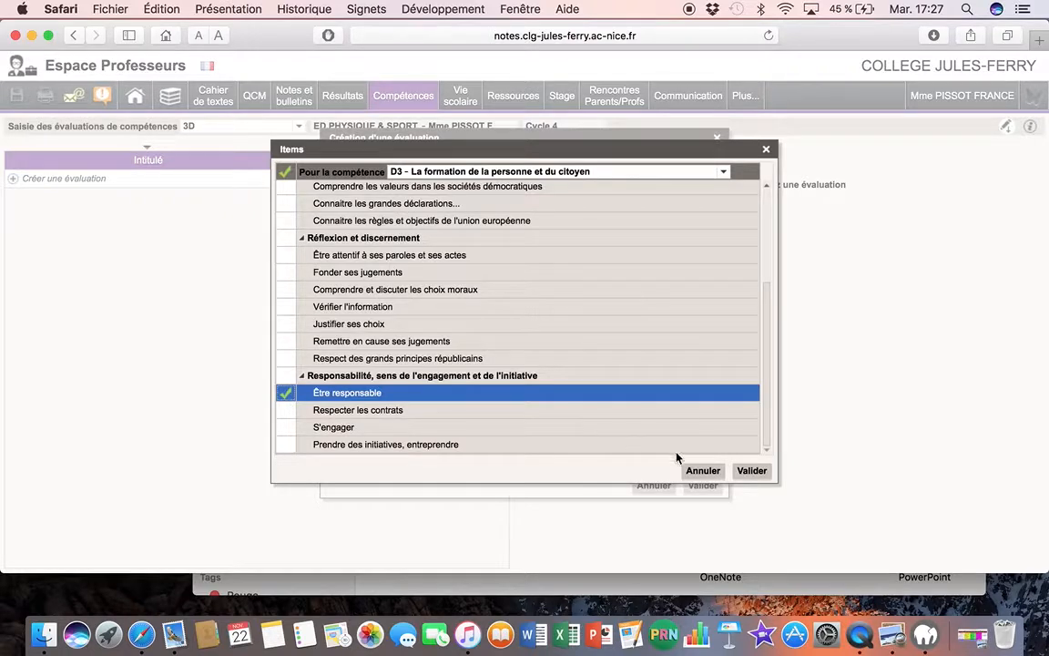
{"action": "left_click", "coordinate": [753, 470]}
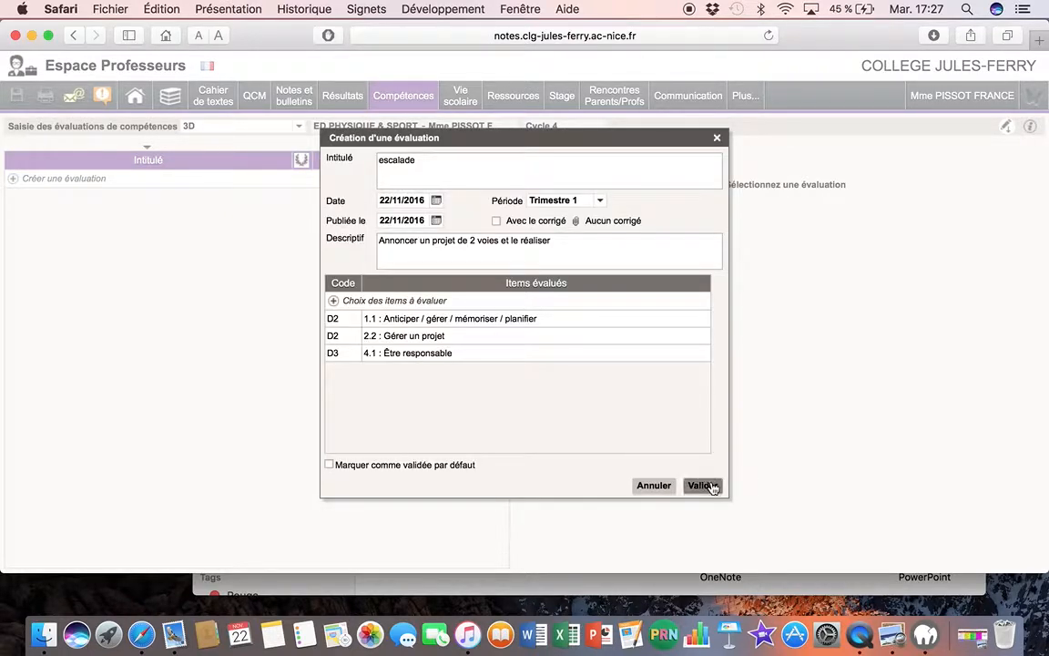
{"action": "left_click", "coordinate": [704, 486]}
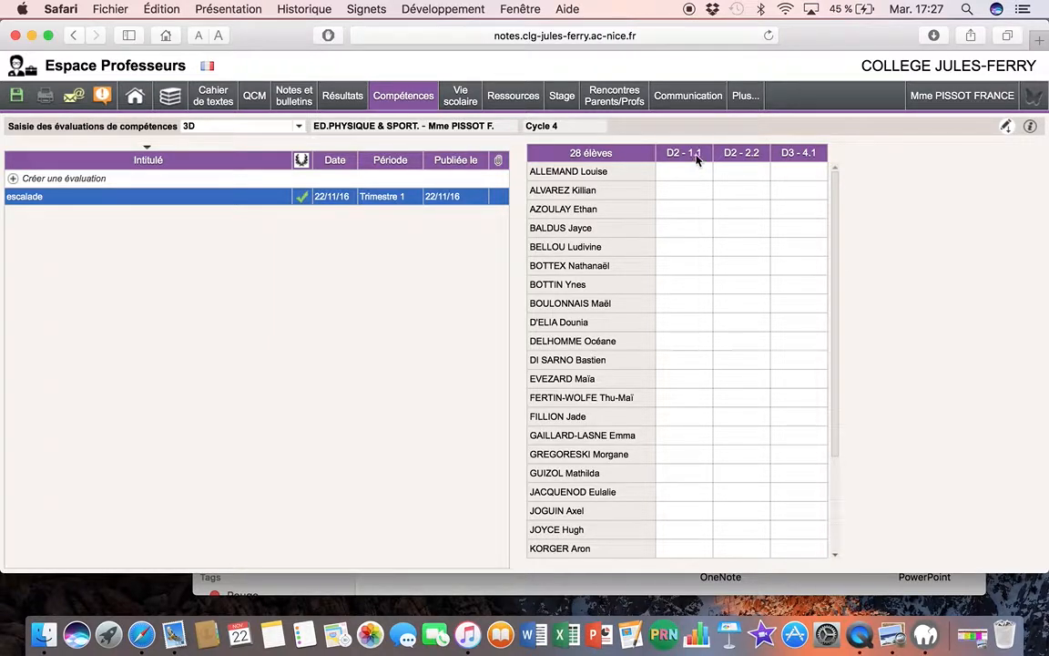
- Rate the whole class Atteint (12 à 15) for item D2 - 1.1, then set the 13th pupil to Aucune évaluation
{"action": "mouse_move", "coordinate": [697, 160]}
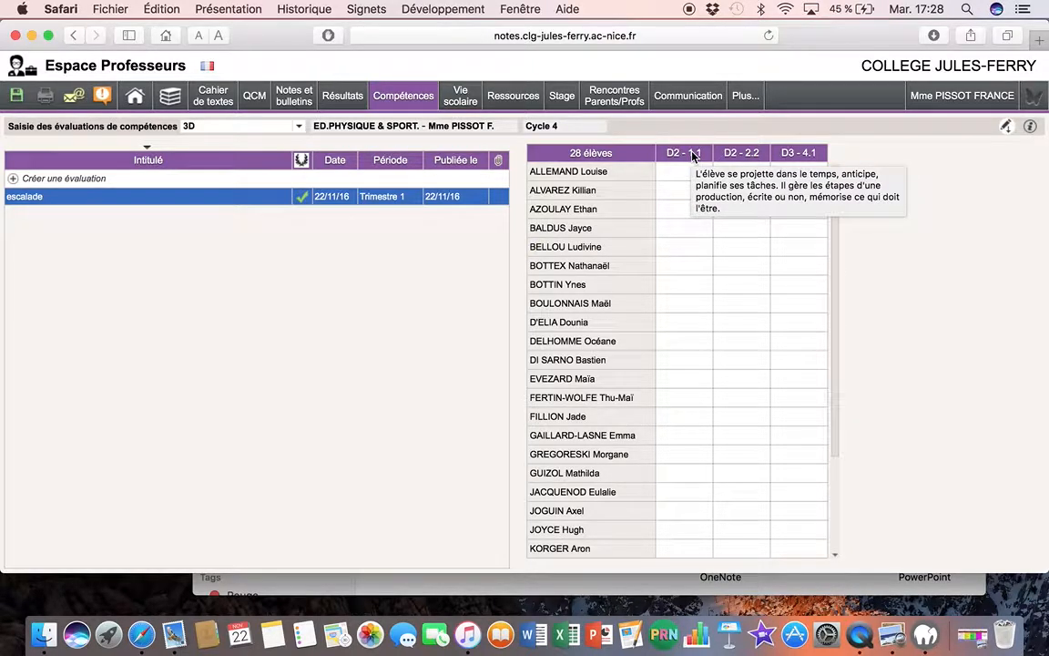
{"action": "left_click", "coordinate": [690, 153]}
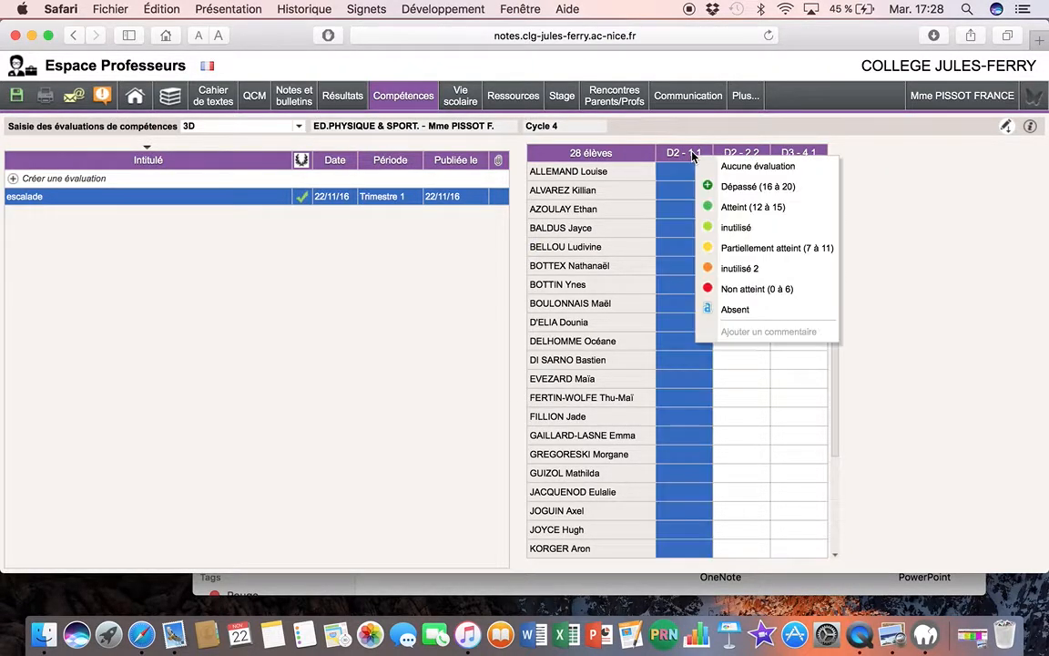
{"action": "left_click", "coordinate": [734, 208]}
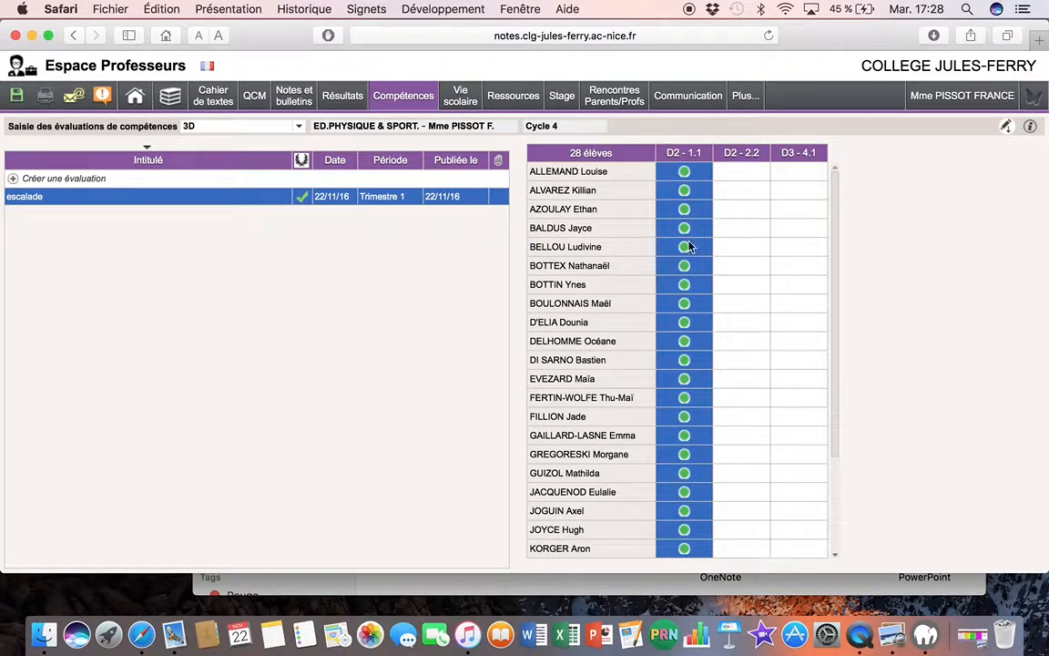
{"action": "left_click", "coordinate": [694, 179]}
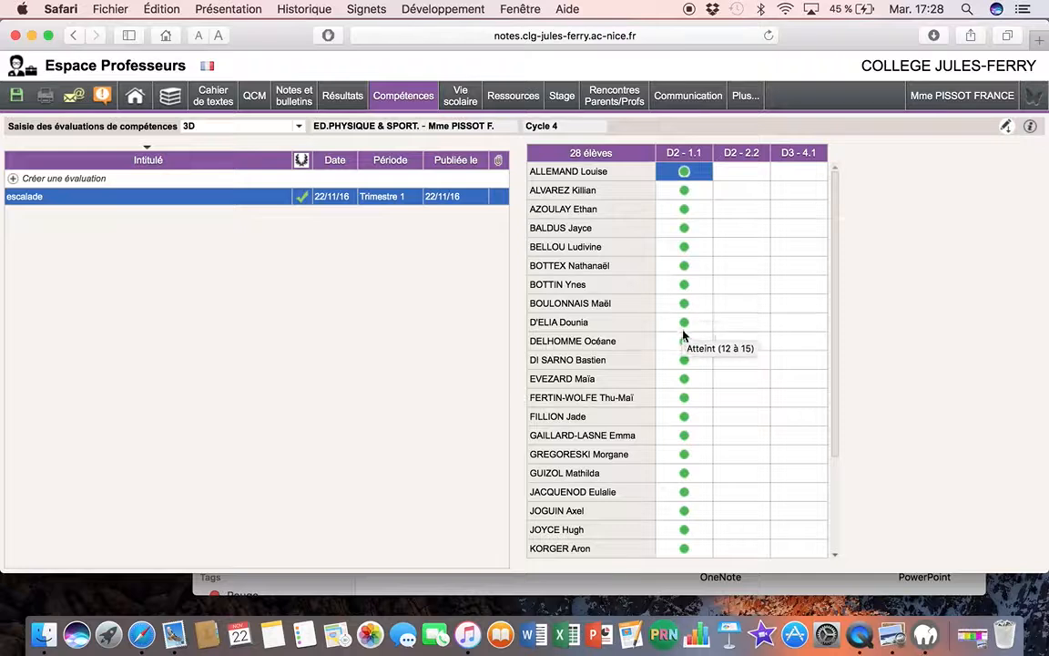
{"action": "left_click", "coordinate": [687, 398]}
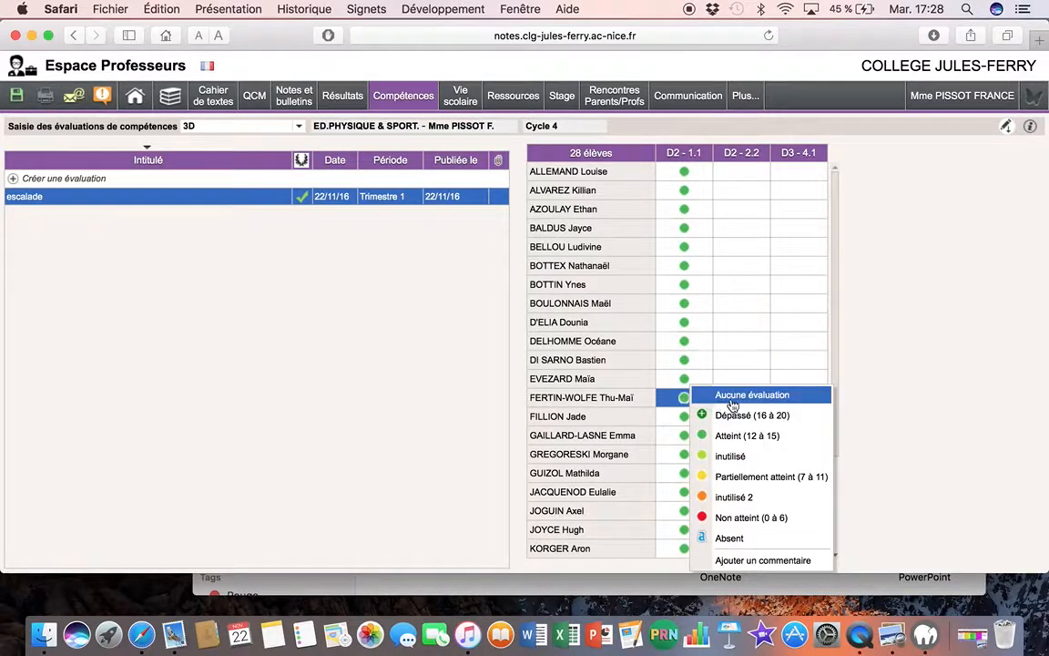
{"action": "left_click", "coordinate": [735, 397]}
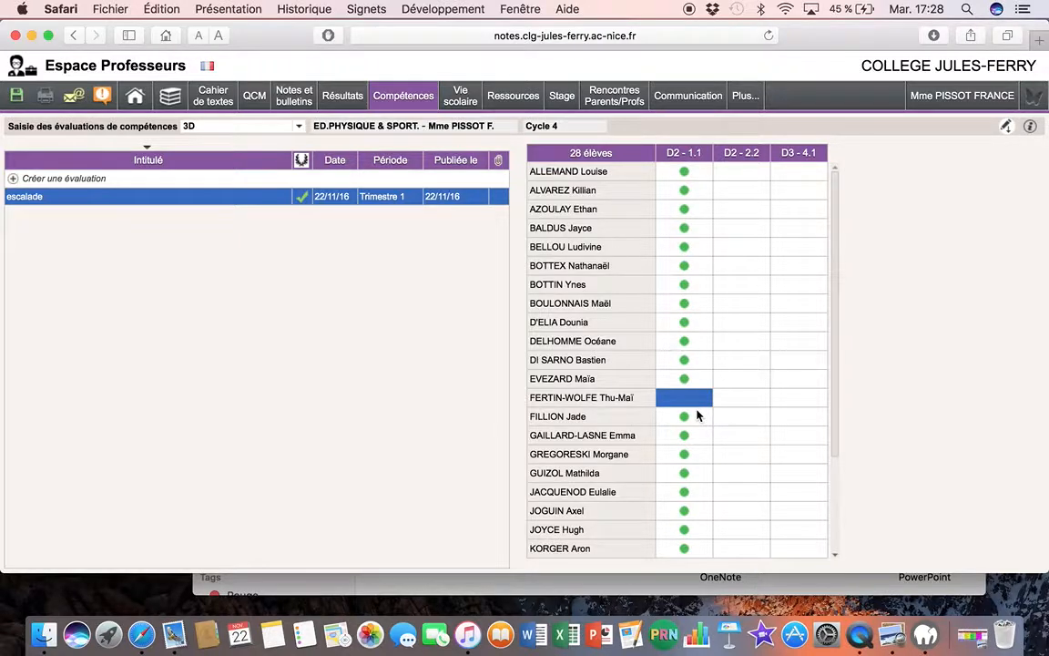
- For item D2 - 1.1, rate the 15th, 18th and 19th pupils Dépassé (16 à 20) and set the 24th pupil to Aucune évaluation
{"action": "scroll", "coordinate": [698, 416], "scroll_direction": "down", "scroll_amount": 3}
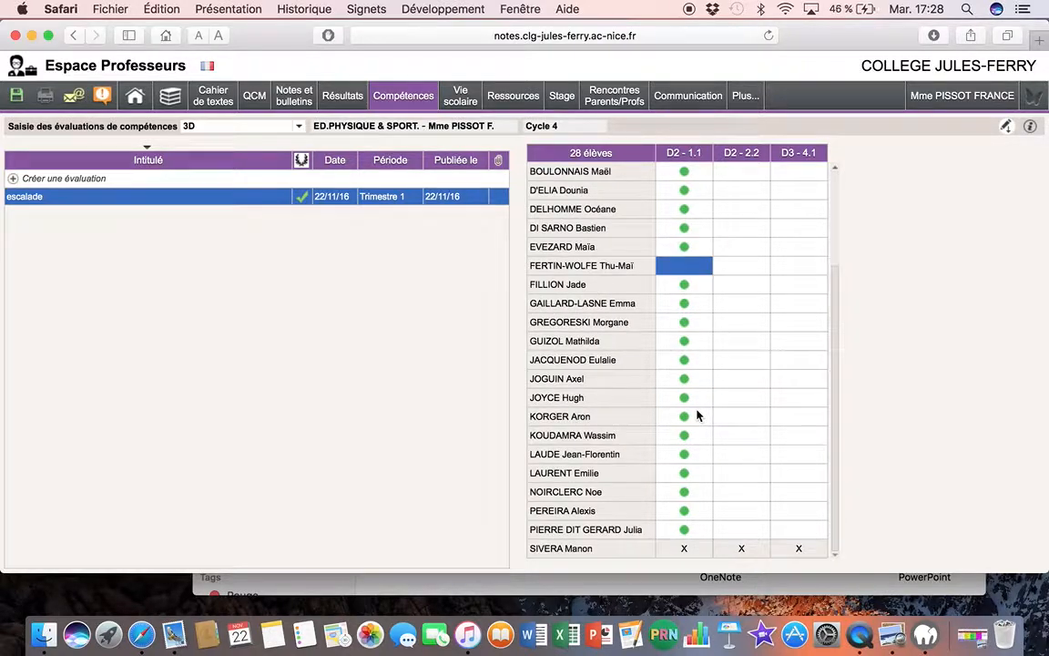
{"action": "left_click", "coordinate": [686, 303]}
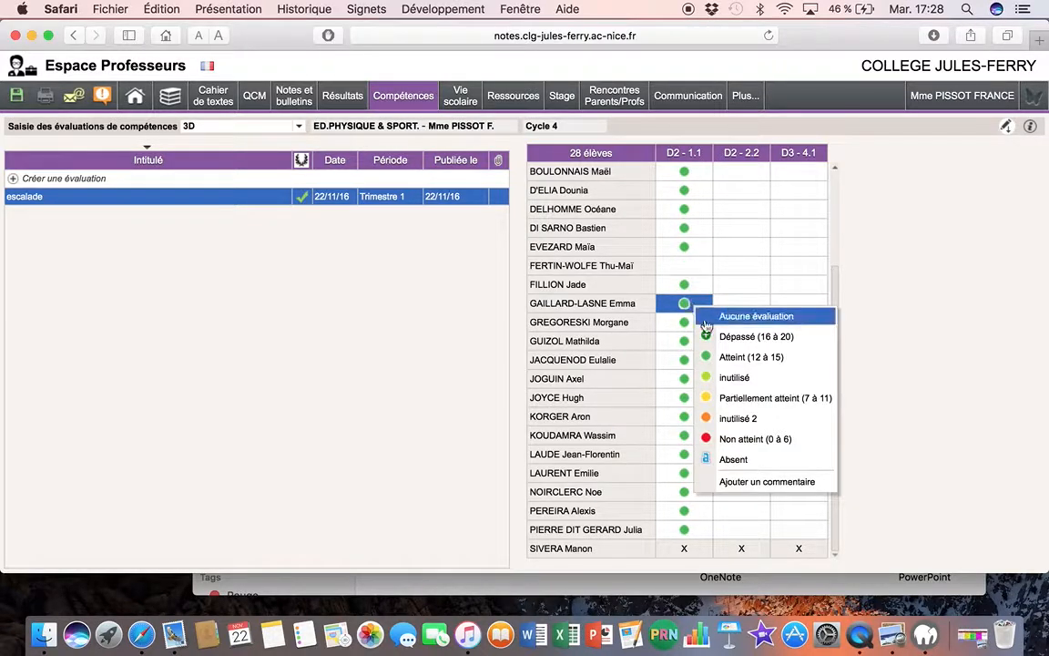
{"action": "left_click", "coordinate": [725, 338]}
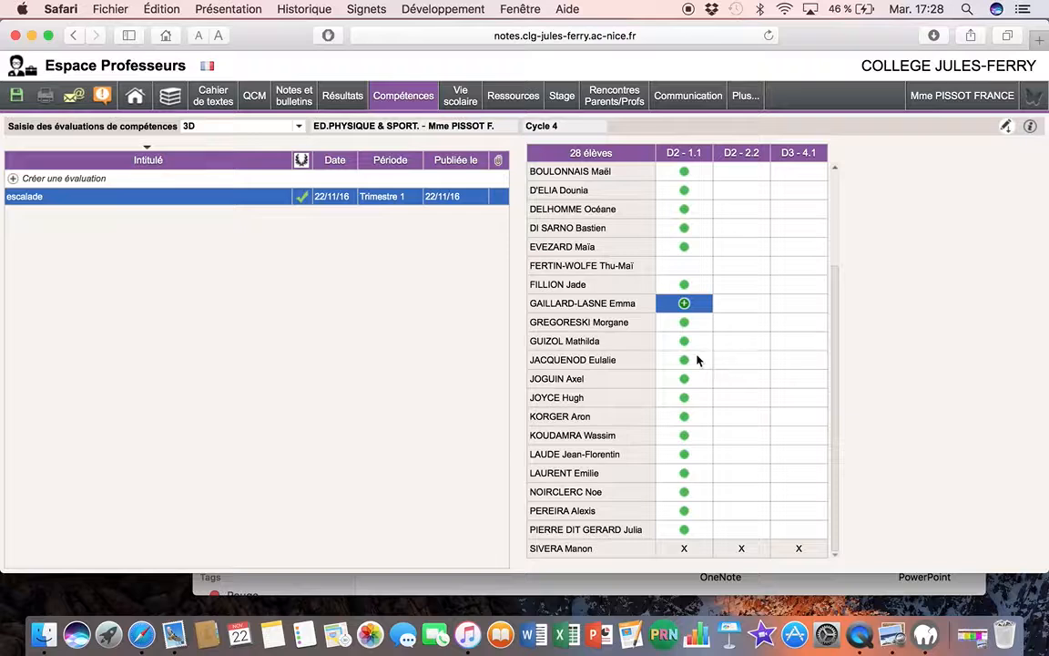
{"action": "left_click", "coordinate": [698, 359]}
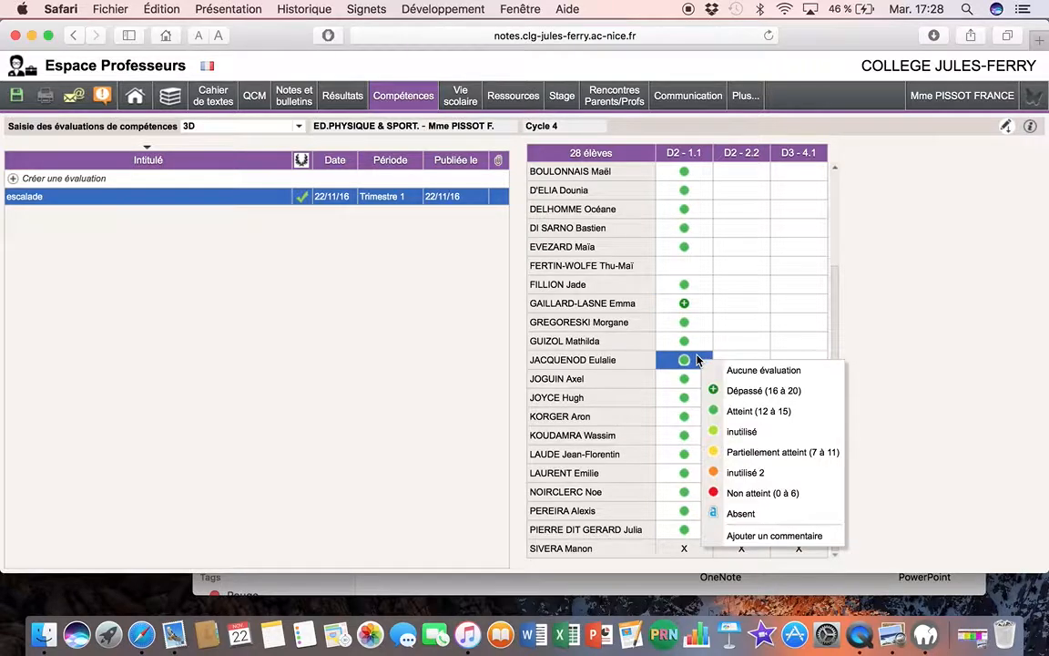
{"action": "left_click", "coordinate": [740, 392]}
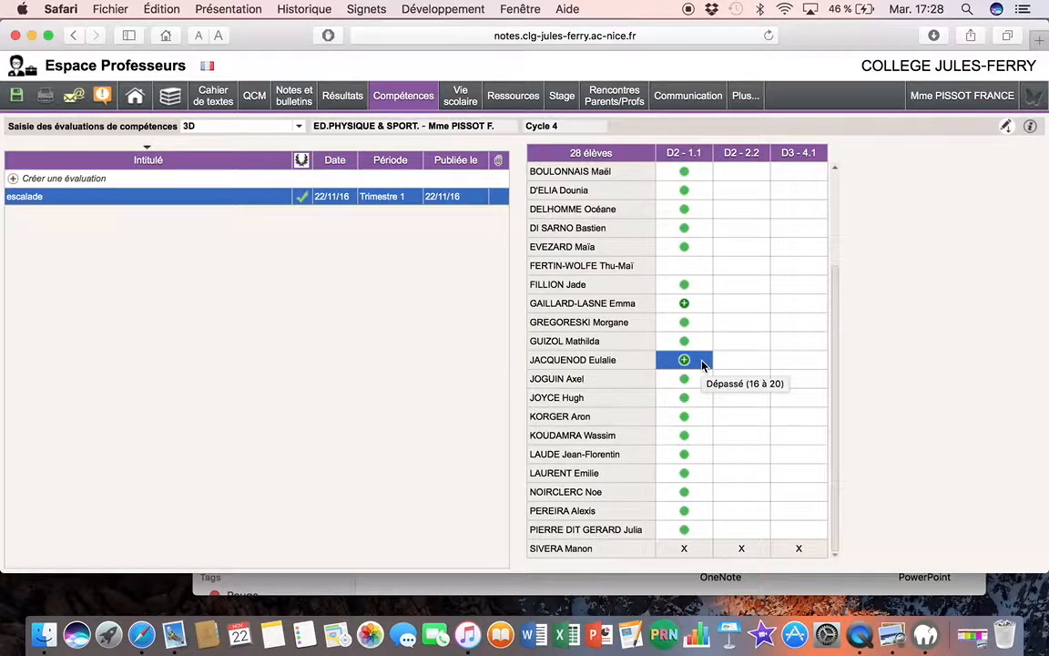
{"action": "left_click", "coordinate": [700, 382]}
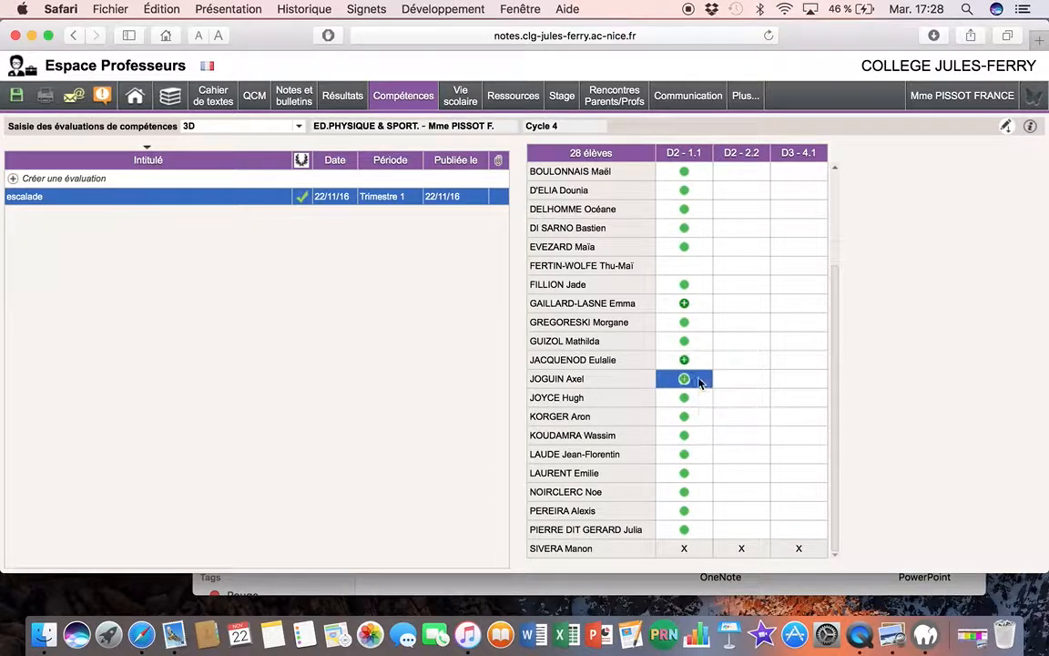
{"action": "left_click", "coordinate": [700, 381]}
{"action": "left_click", "coordinate": [748, 414]}
{"action": "left_click", "coordinate": [692, 475]}
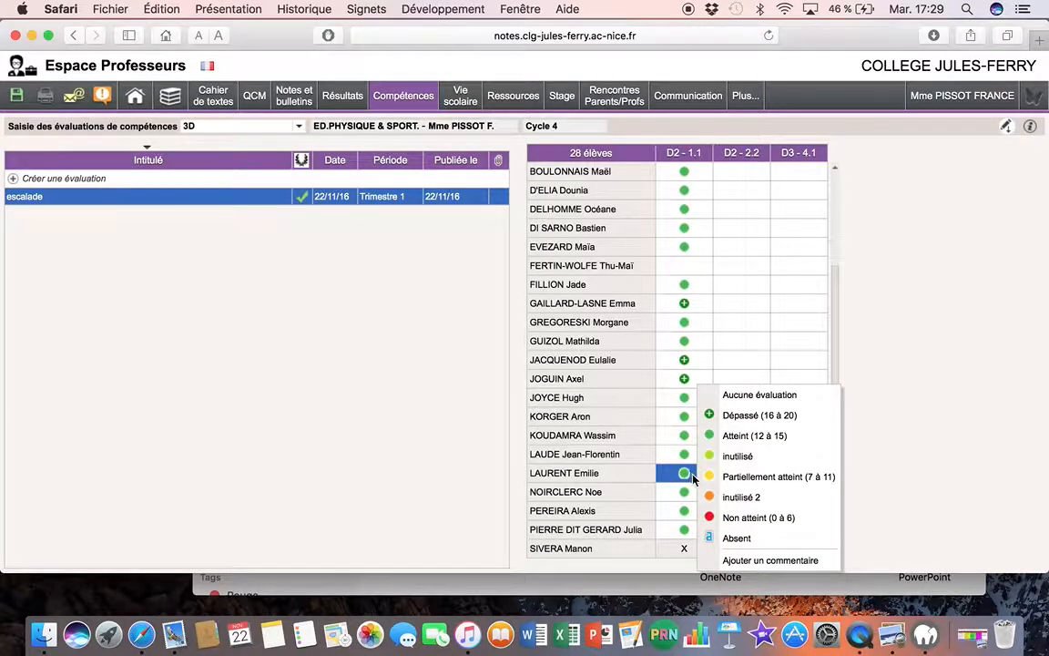
{"action": "left_click", "coordinate": [746, 396]}
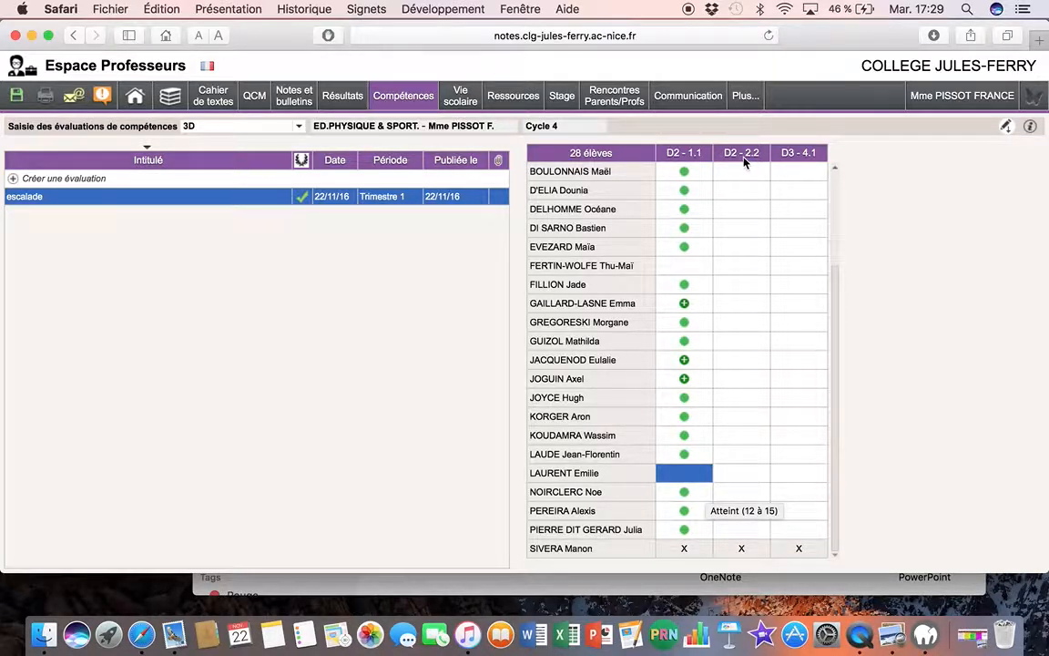
- Rate the whole class Atteint (12 à 15) for item D2 - 2.2, then set the 13th pupil to Aucune évaluation
{"action": "mouse_move", "coordinate": [744, 161]}
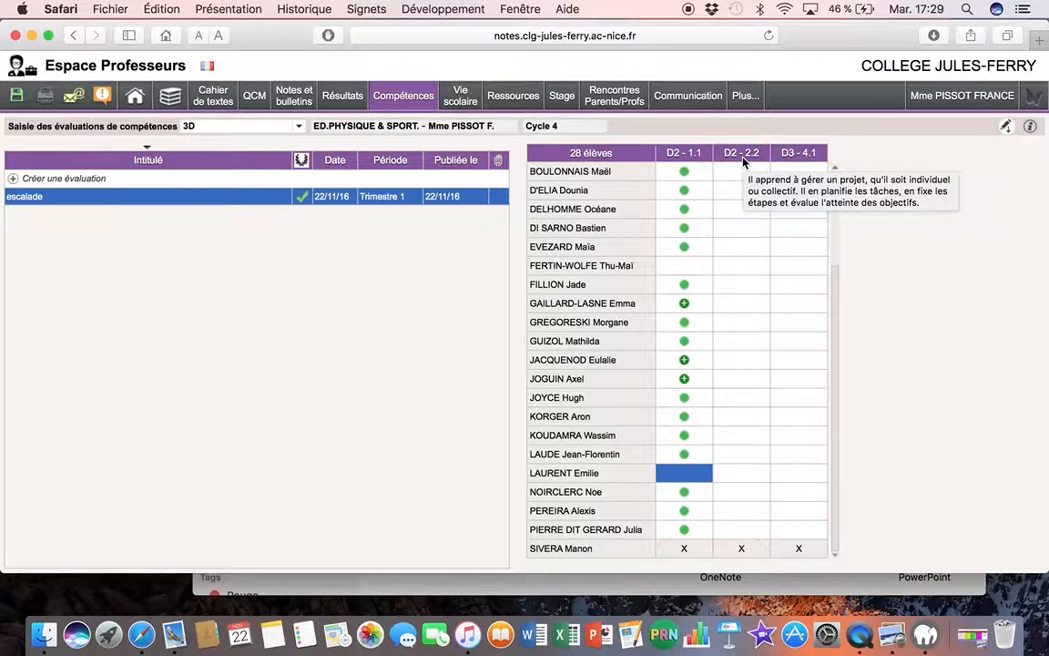
{"action": "left_click", "coordinate": [744, 161]}
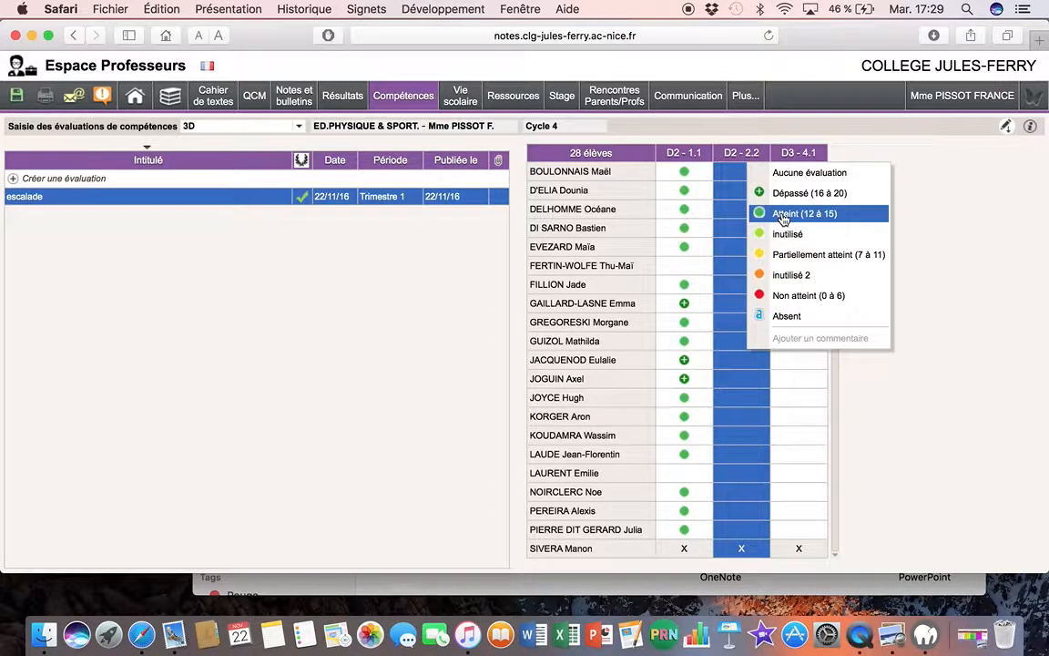
{"action": "left_click", "coordinate": [782, 217]}
{"action": "left_click", "coordinate": [758, 175]}
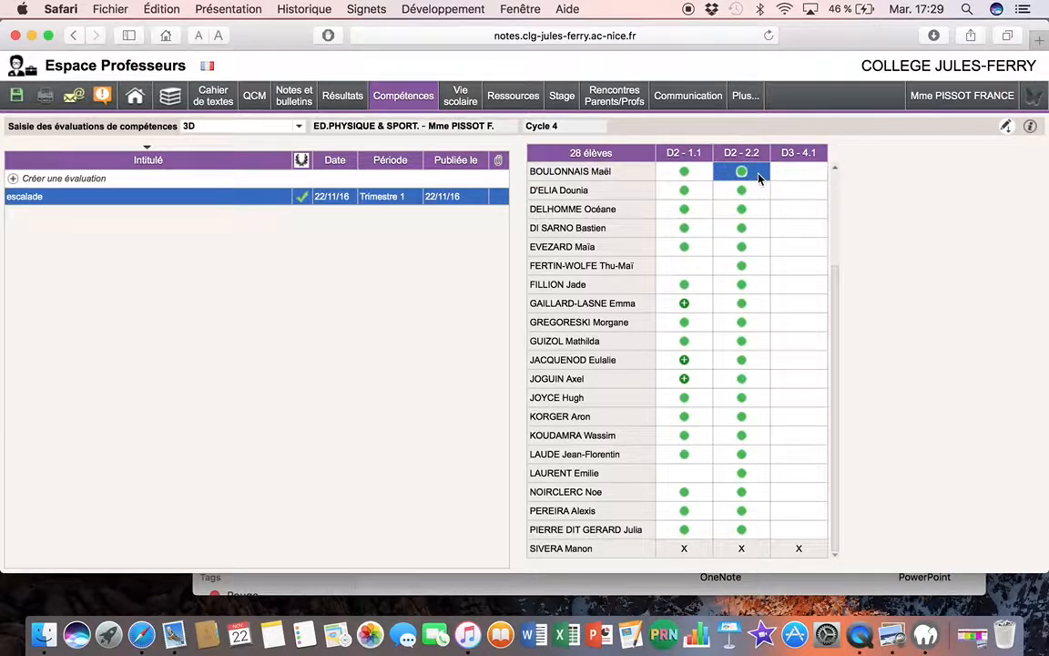
{"action": "left_click", "coordinate": [758, 267]}
{"action": "left_click", "coordinate": [781, 277]}
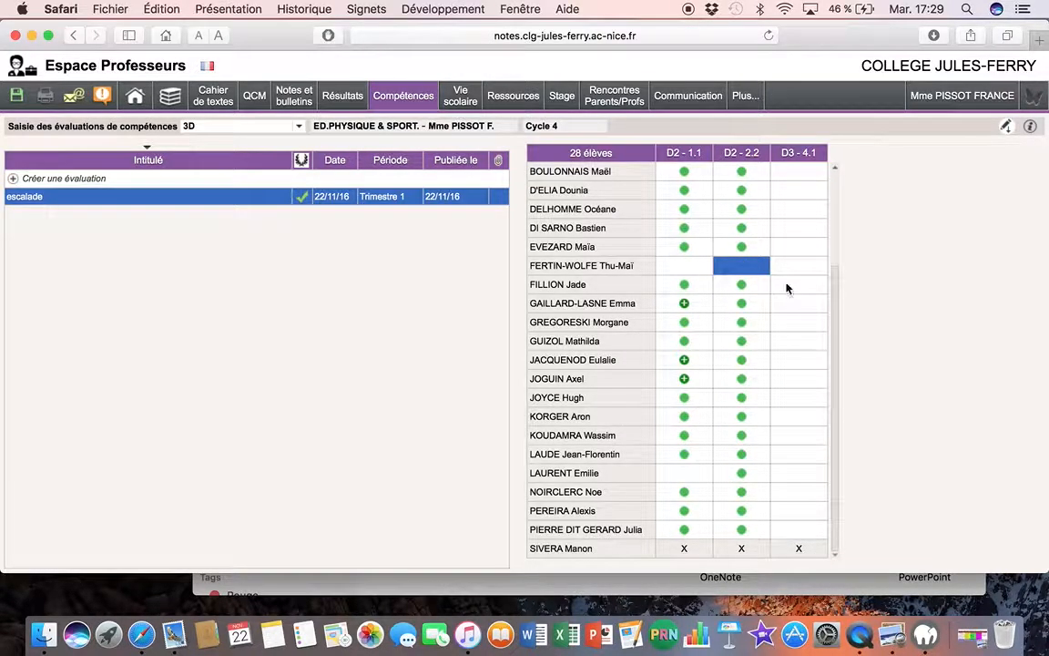
- For item D2 - 2.2, rate the 15th, 18th and 19th pupils Dépassé (16 à 20) and set the 24th pupil to Aucune évaluation
{"action": "left_click", "coordinate": [743, 304]}
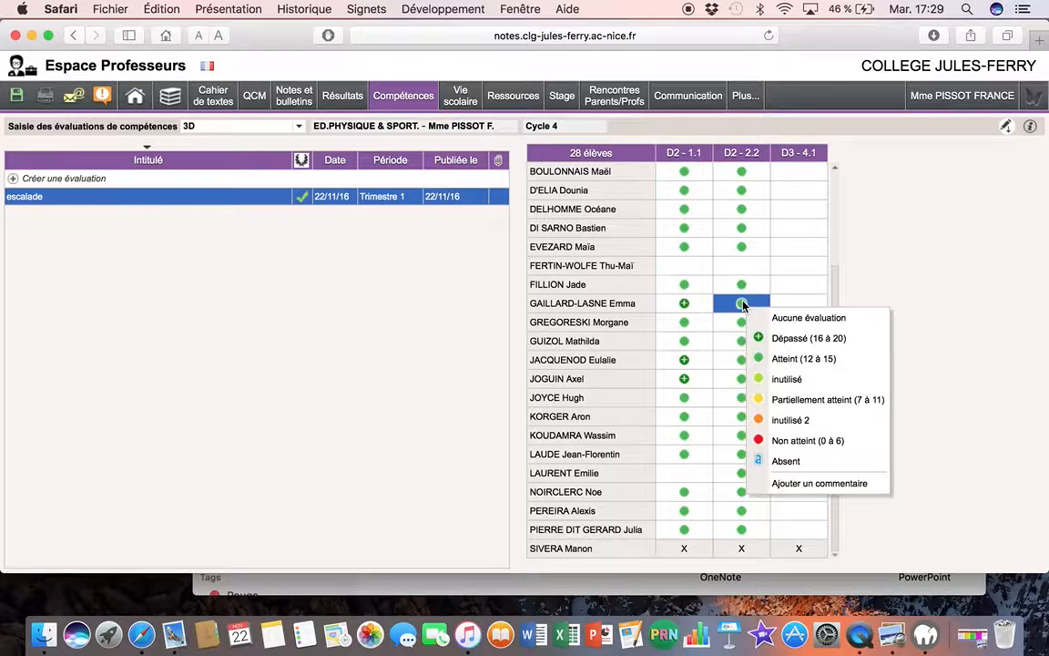
{"action": "left_click", "coordinate": [786, 338]}
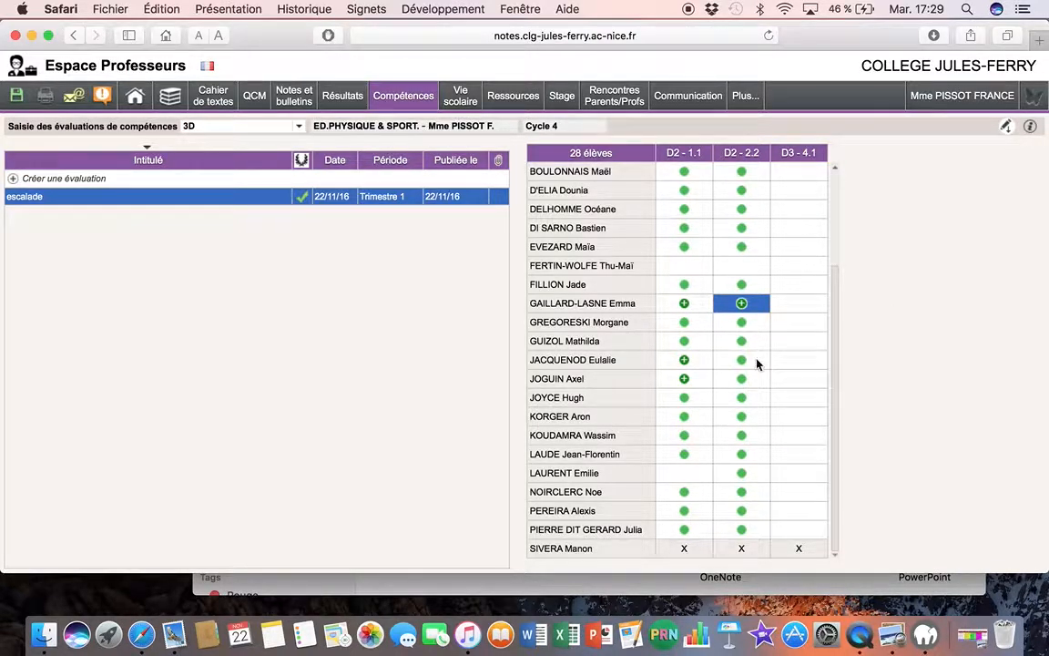
{"action": "left_click", "coordinate": [757, 360]}
{"action": "left_click", "coordinate": [757, 360]}
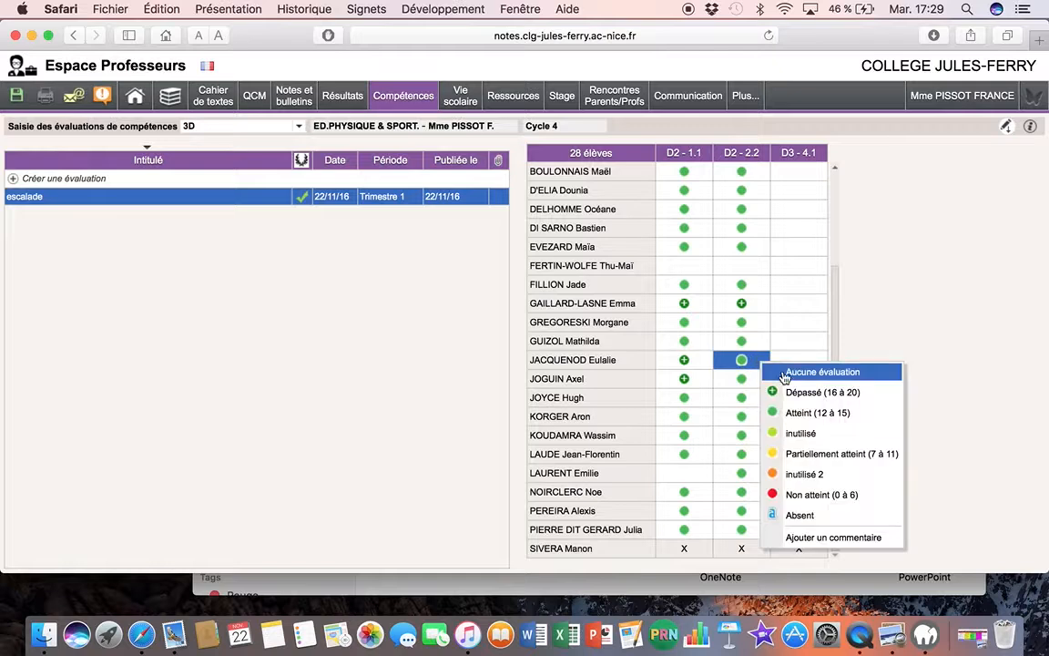
{"action": "left_click", "coordinate": [765, 387]}
{"action": "left_click", "coordinate": [755, 381]}
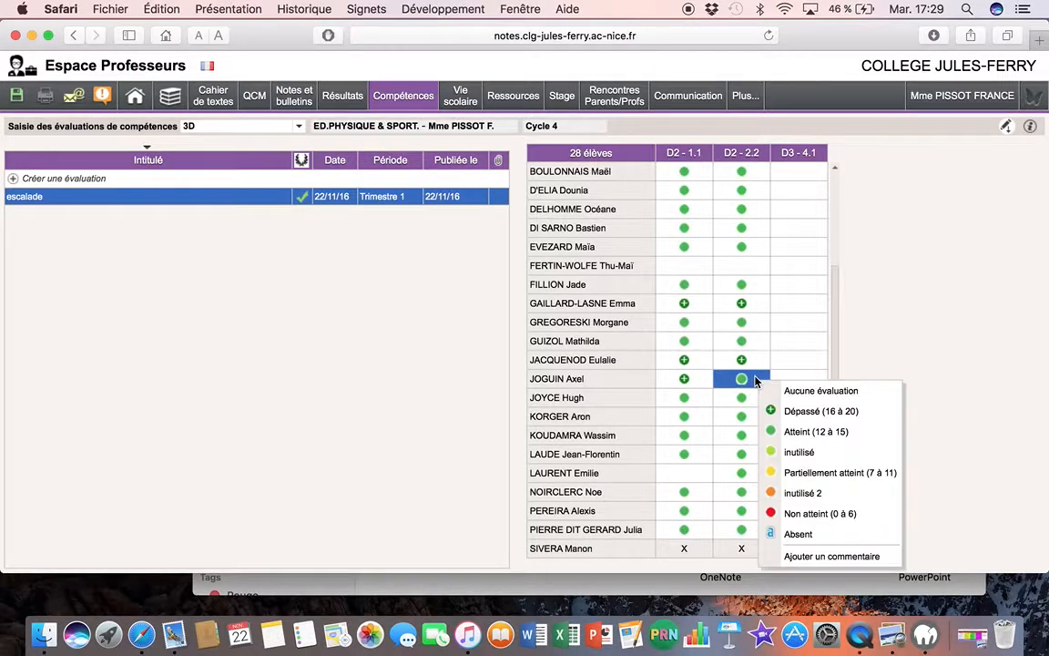
{"action": "left_click", "coordinate": [770, 409]}
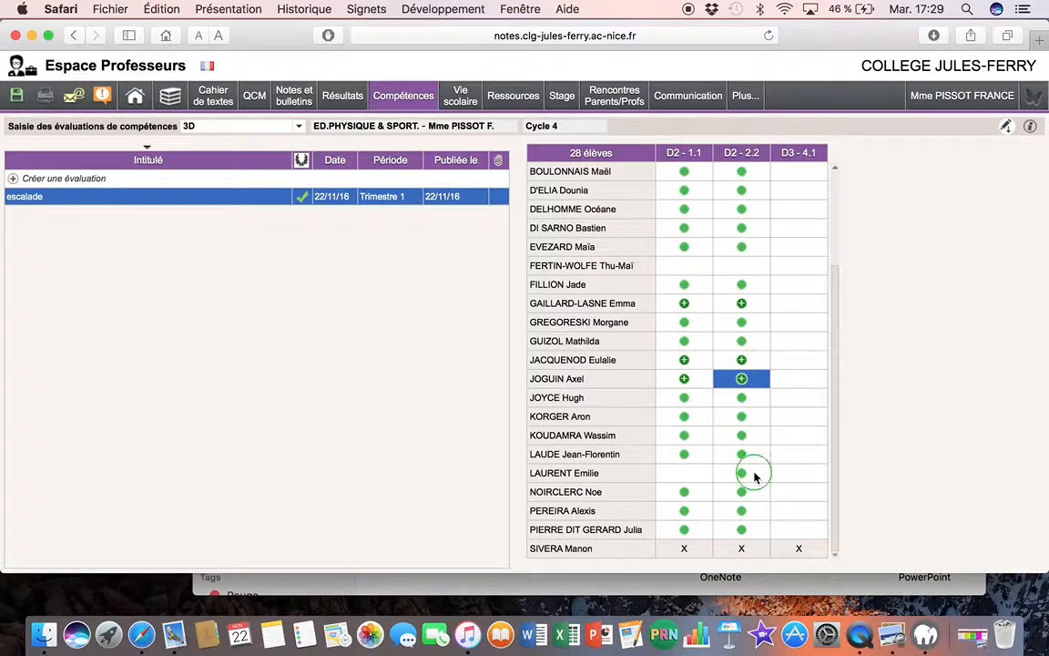
{"action": "left_click", "coordinate": [755, 474]}
{"action": "left_click", "coordinate": [807, 397]}
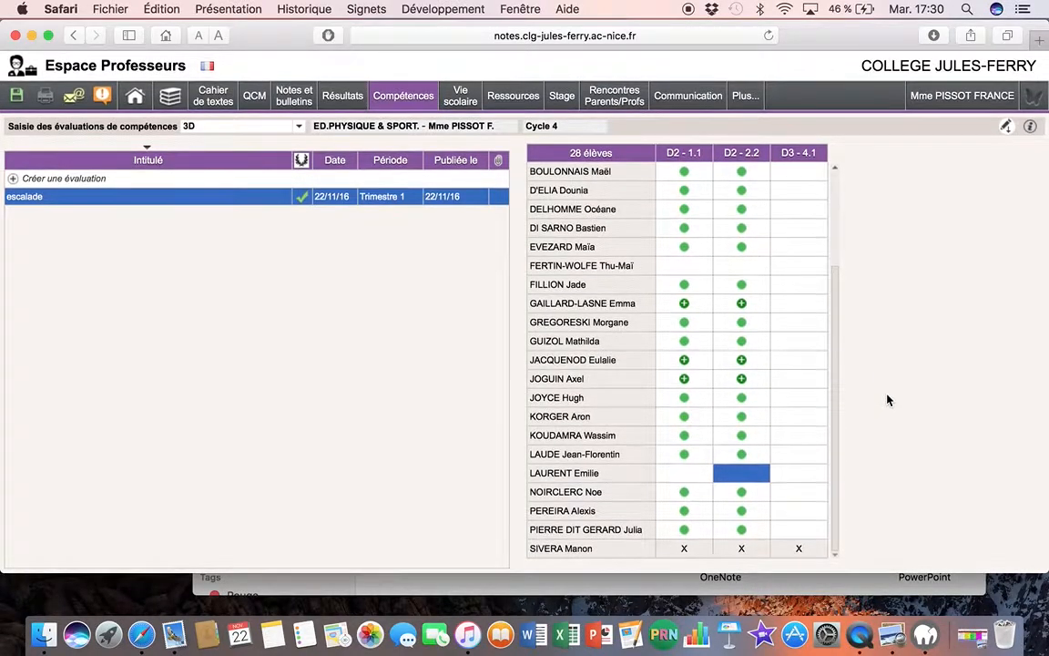
- Rate the whole class Atteint (12 à 15) for item D3 - 4.1
{"action": "left_click", "coordinate": [801, 160]}
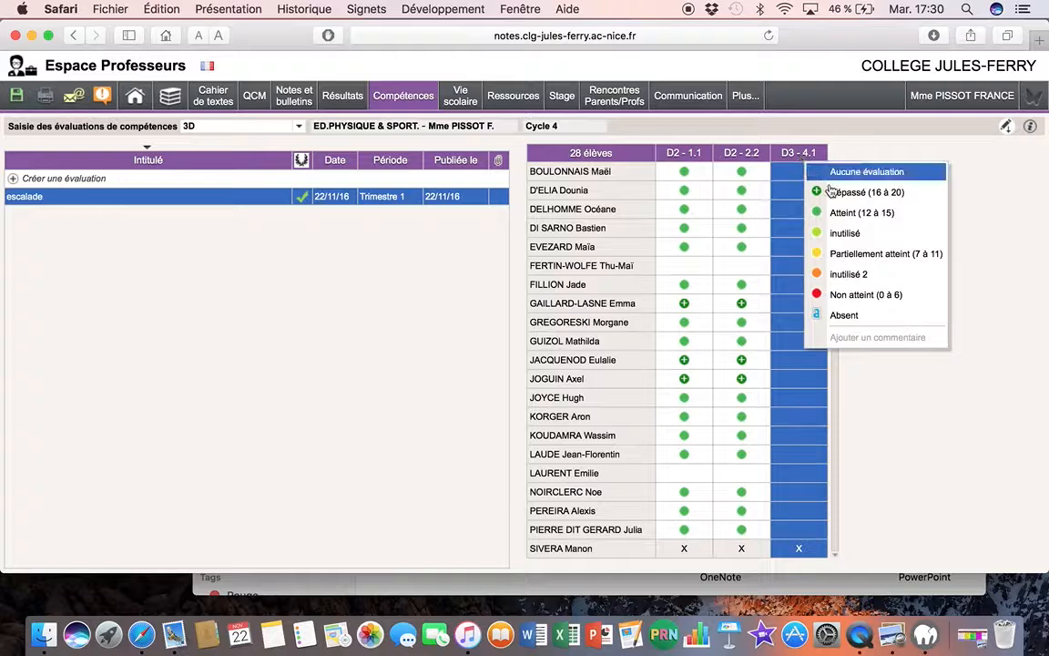
{"action": "left_click", "coordinate": [848, 213]}
{"action": "left_click", "coordinate": [812, 176]}
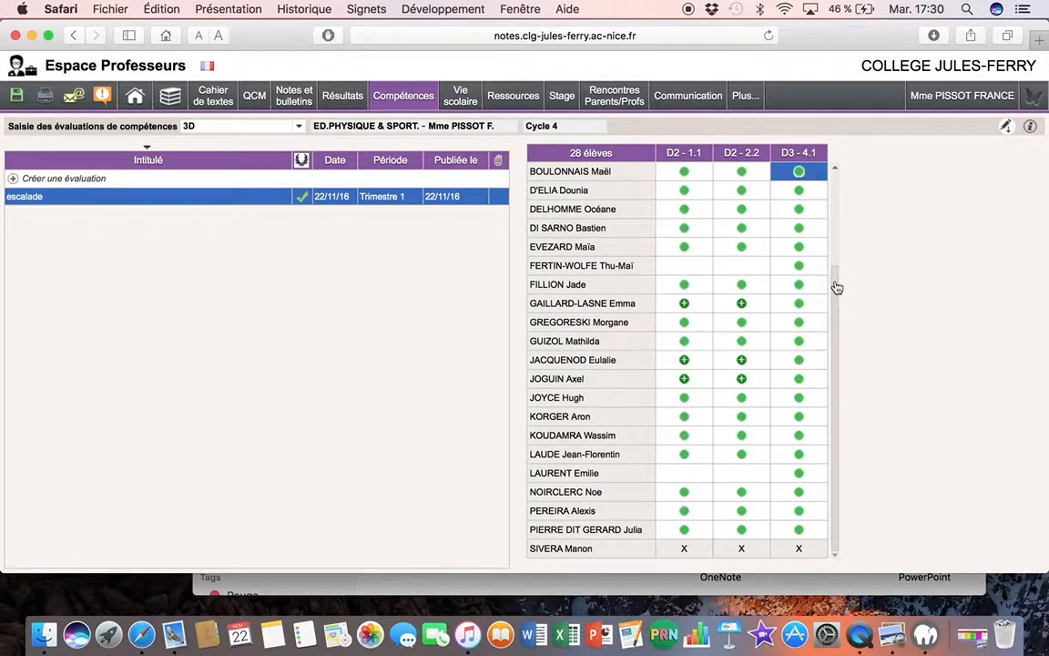
{"action": "left_click_drag", "start_coordinate": [836, 286], "coordinate": [836, 176]}
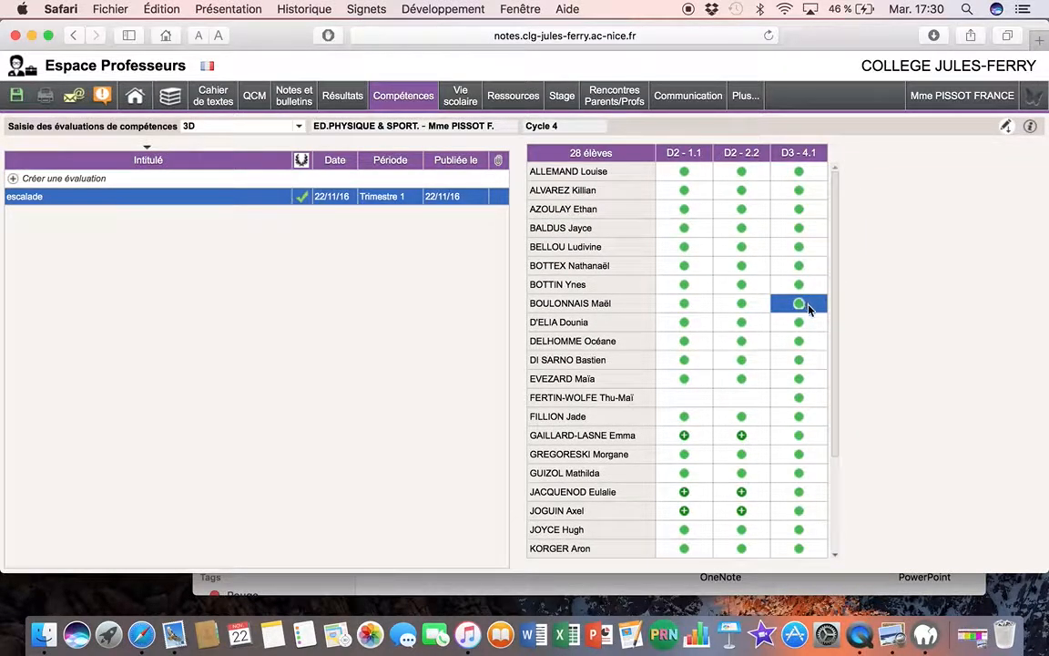
{"action": "left_click", "coordinate": [800, 398]}
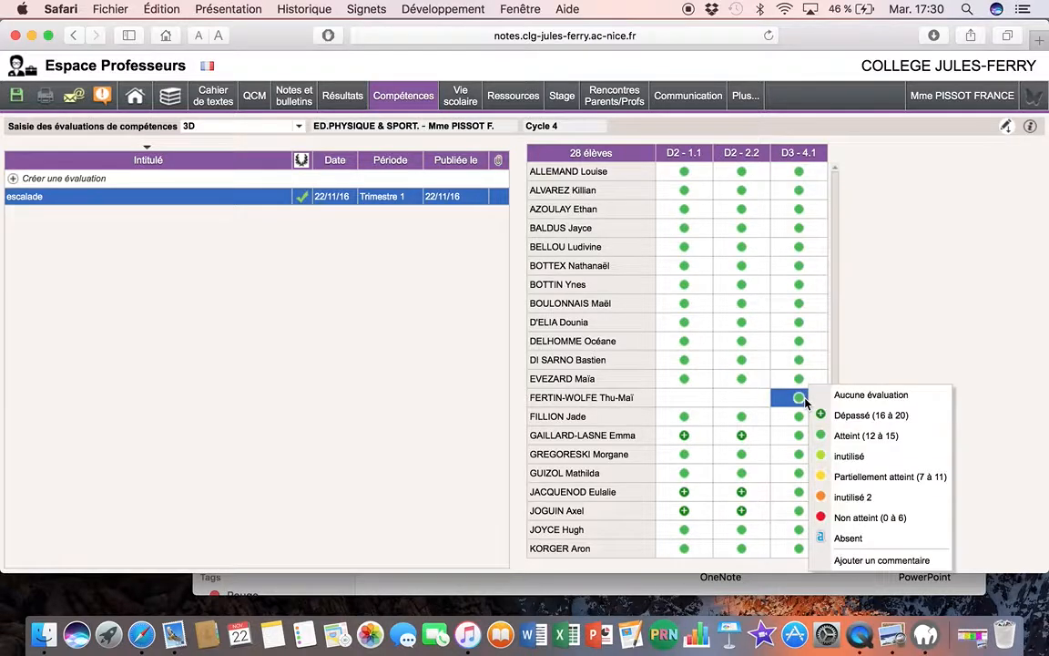
{"action": "left_click", "coordinate": [864, 356]}
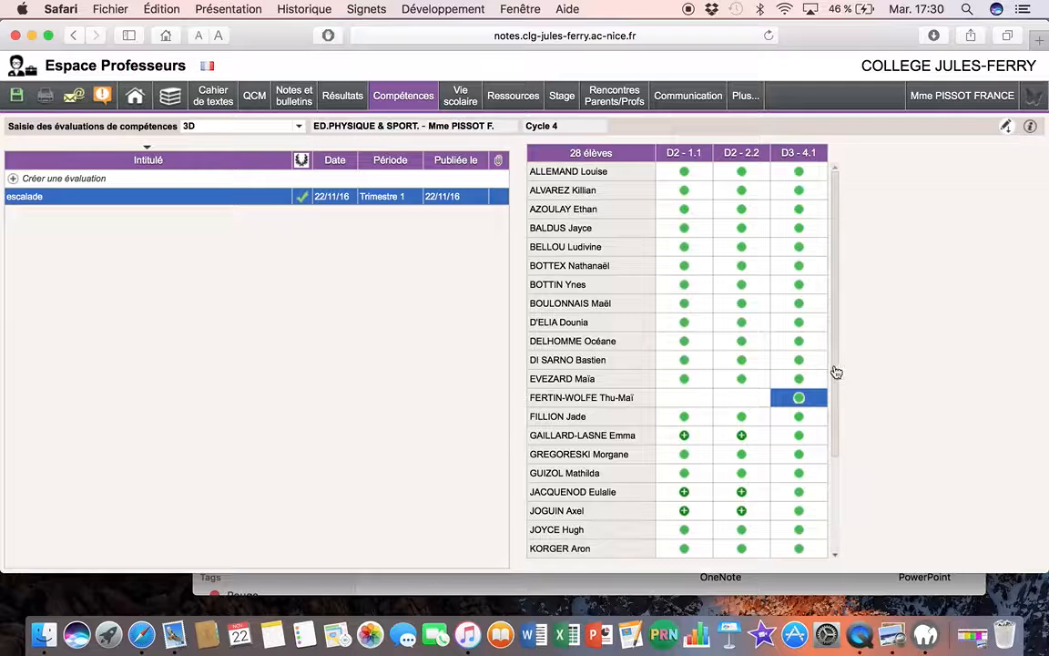
- Check the ratings down to the end of the class list and save the escalade evaluation for class 3D
{"action": "left_click_drag", "start_coordinate": [836, 372], "coordinate": [836, 493]}
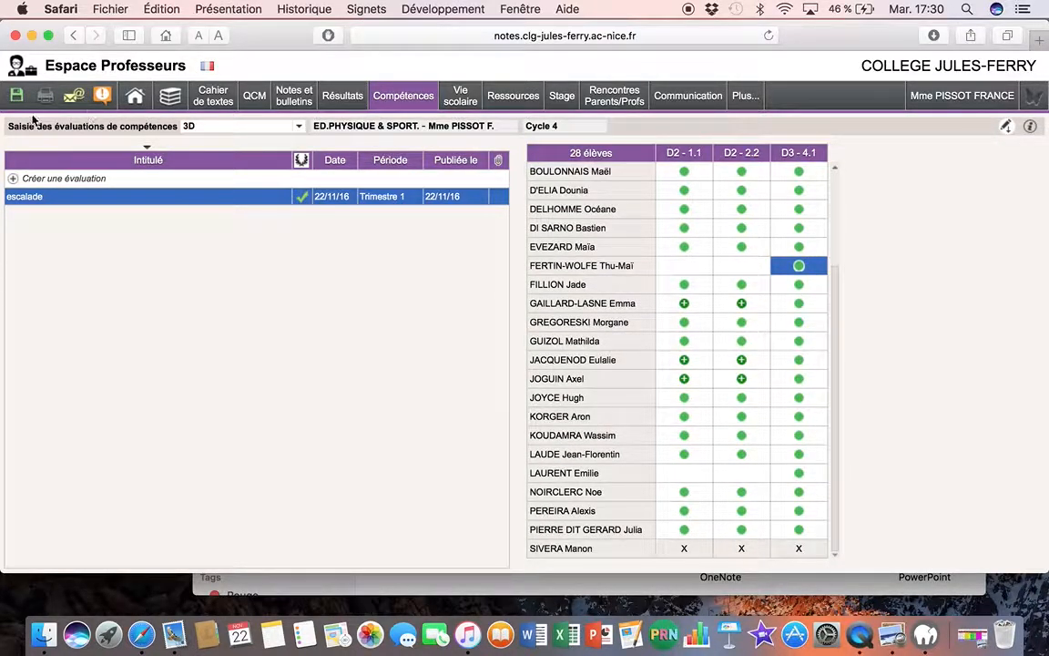
{"action": "left_click", "coordinate": [17, 95]}
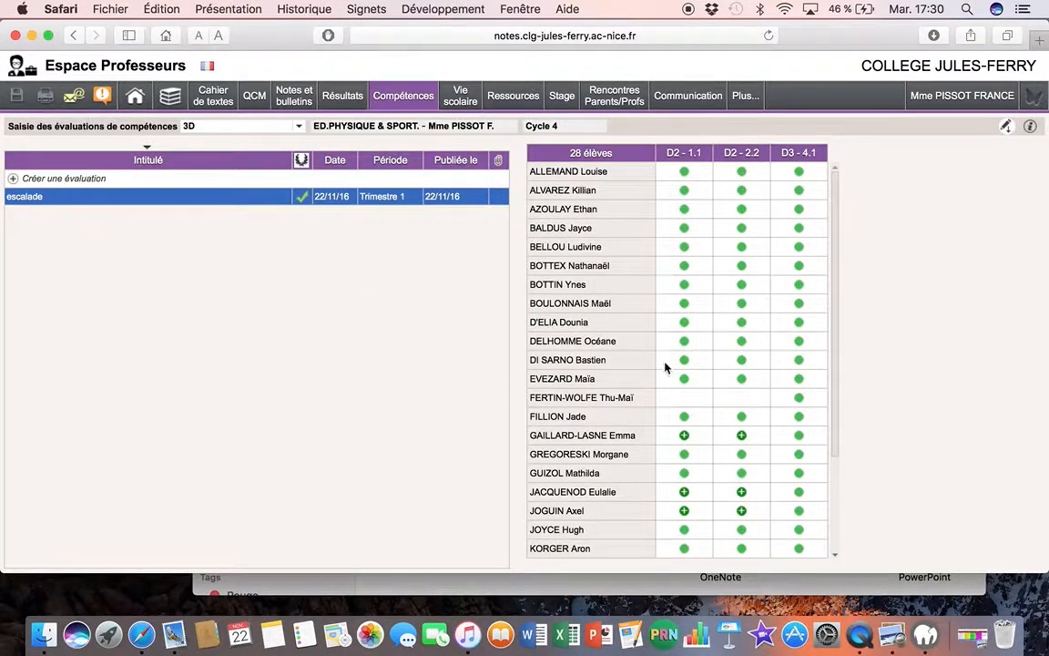
- Open the new socle commun's competency validation for class 3D and view the first pupil's levels in domain D2 - Les méthodes et outils pour apprendre
{"action": "mouse_move", "coordinate": [398, 107]}
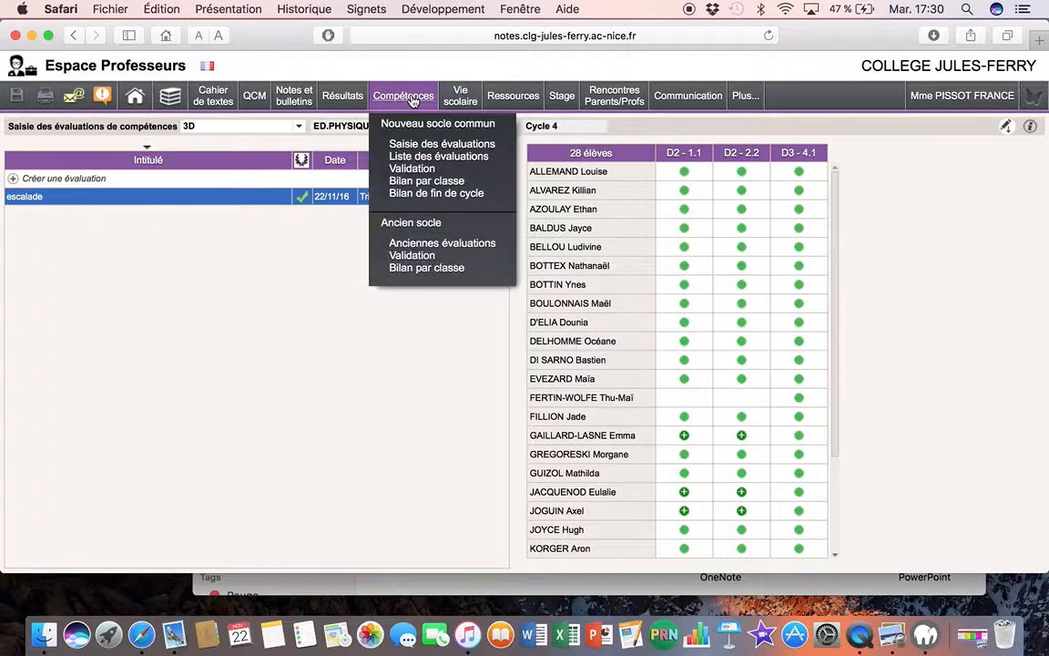
{"action": "left_click", "coordinate": [408, 169]}
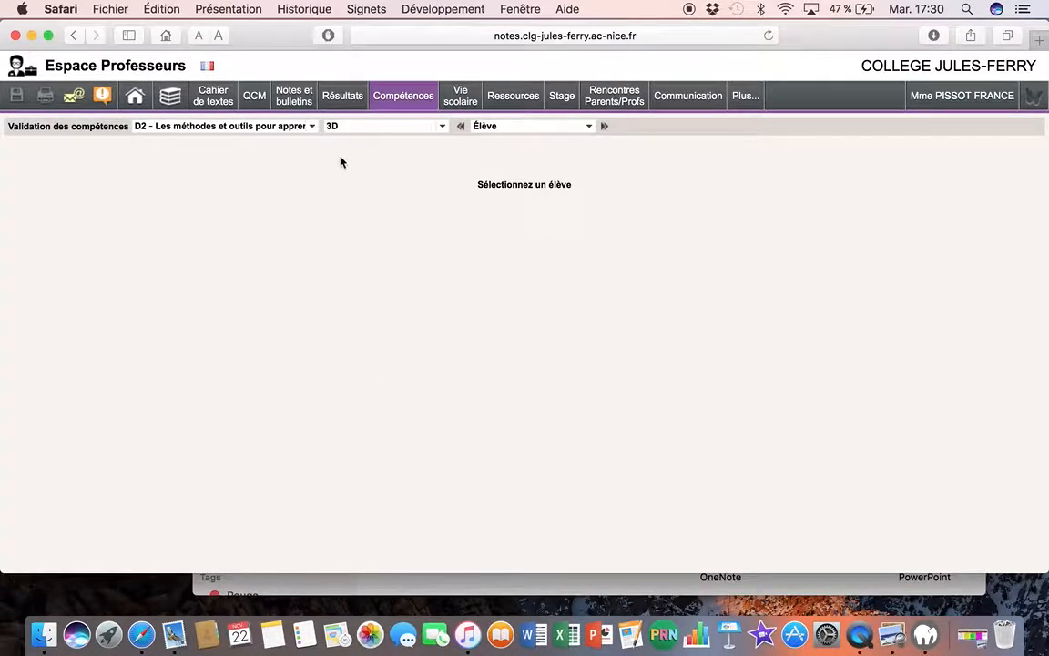
{"action": "left_click", "coordinate": [311, 127]}
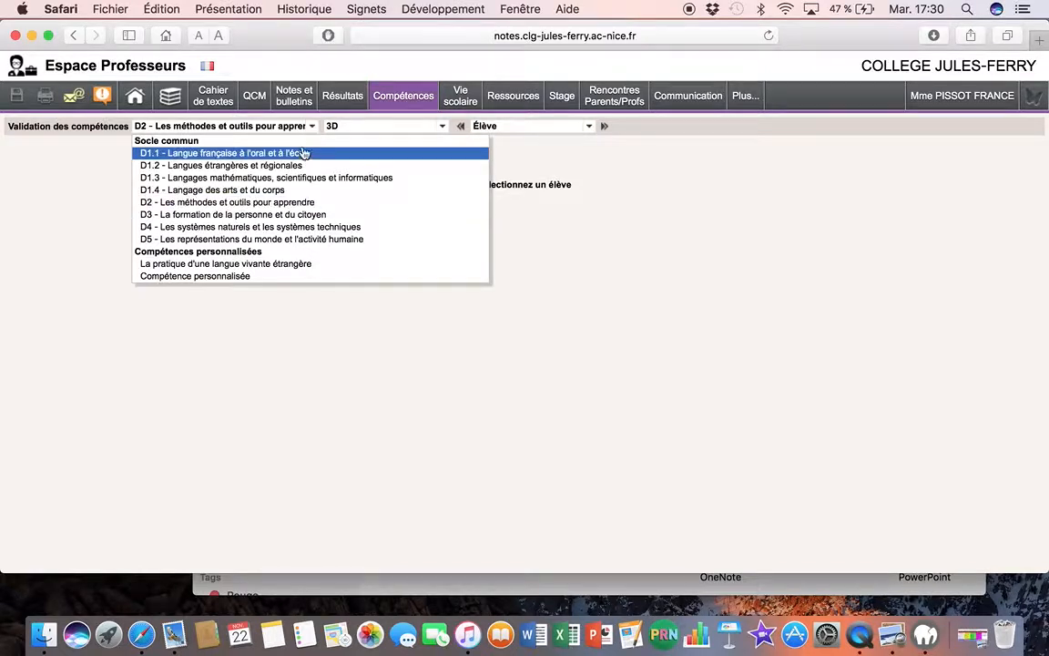
{"action": "left_click", "coordinate": [313, 126]}
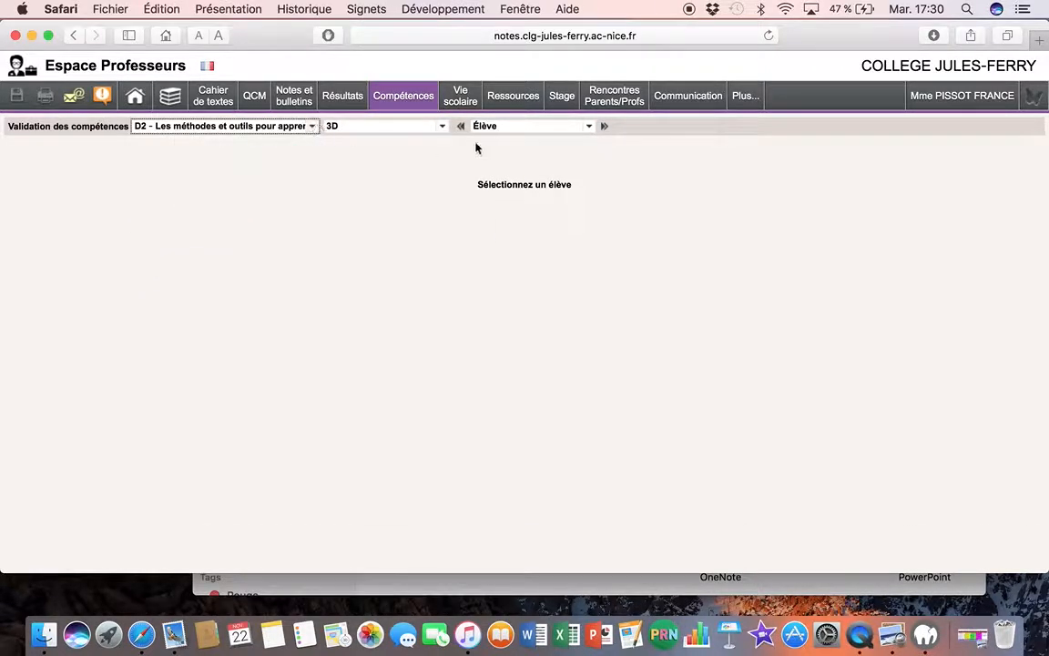
{"action": "left_click", "coordinate": [589, 128]}
{"action": "left_click", "coordinate": [563, 141]}
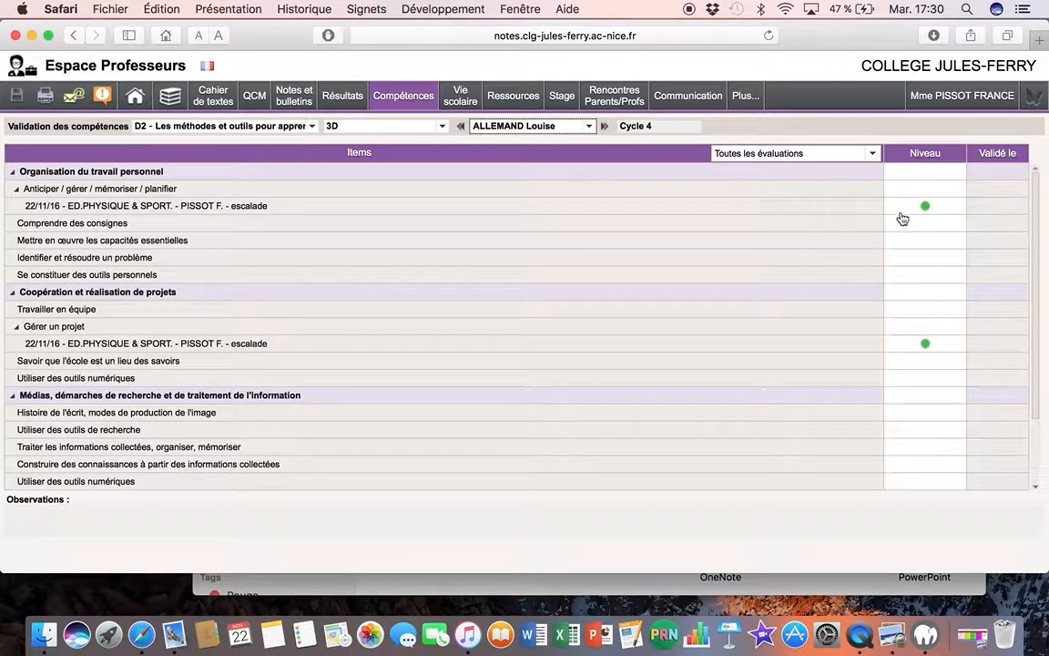
{"action": "mouse_move", "coordinate": [932, 212]}
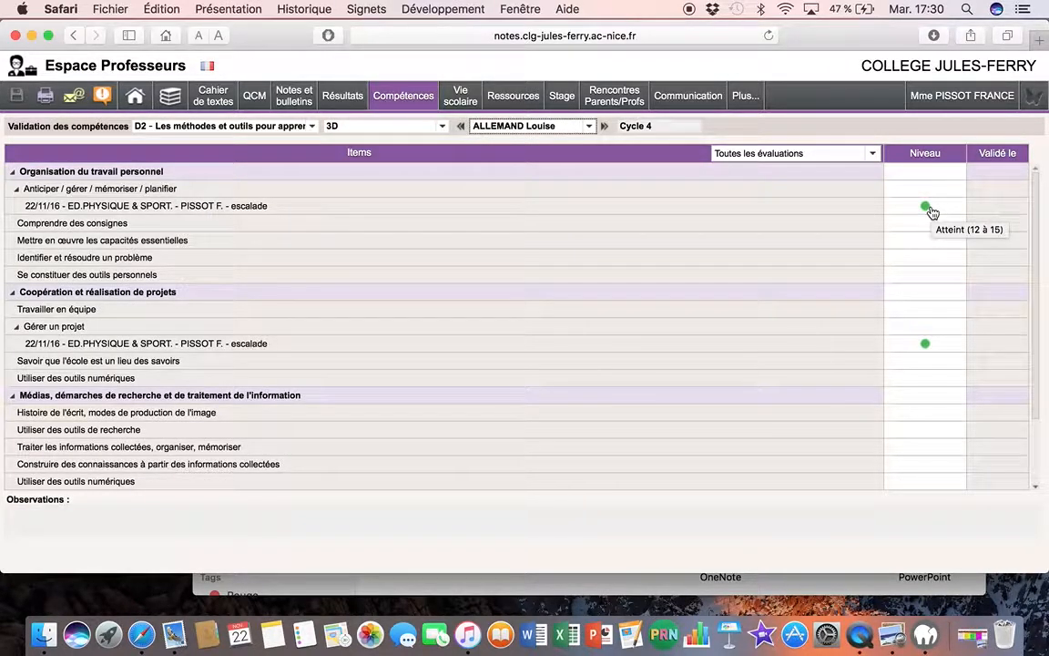